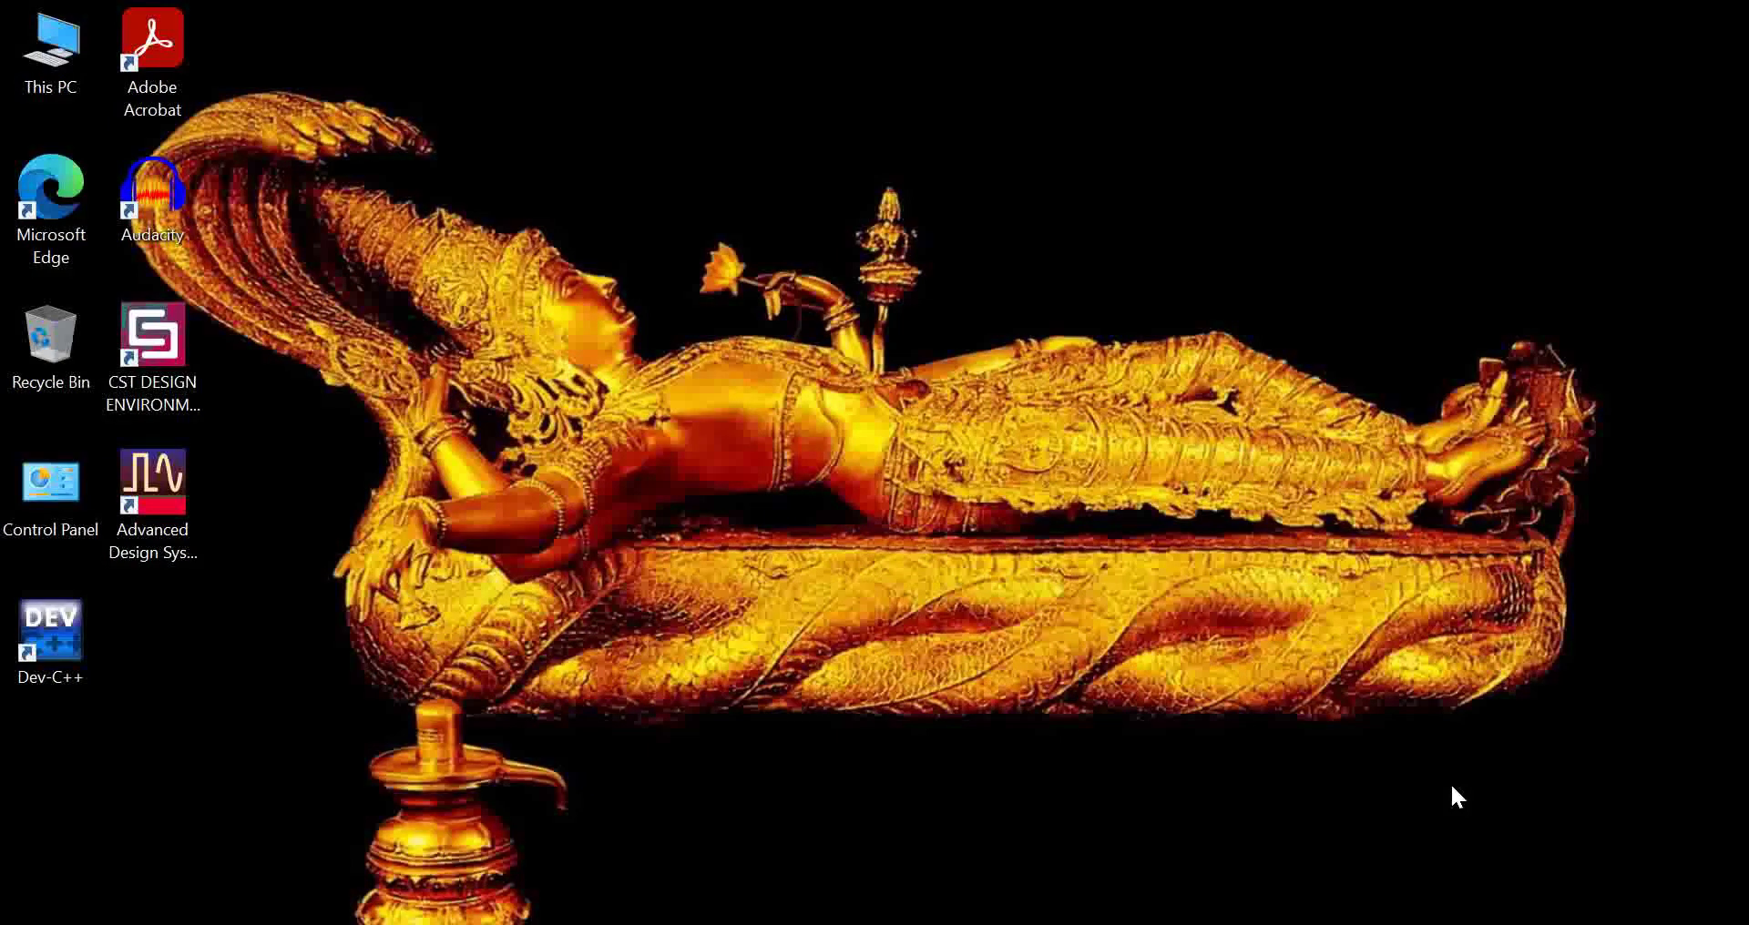
# Launch Advanced Design System and open the recent workspace MyWorkspace_wrk.
pyautogui.doubleClick(133, 500)
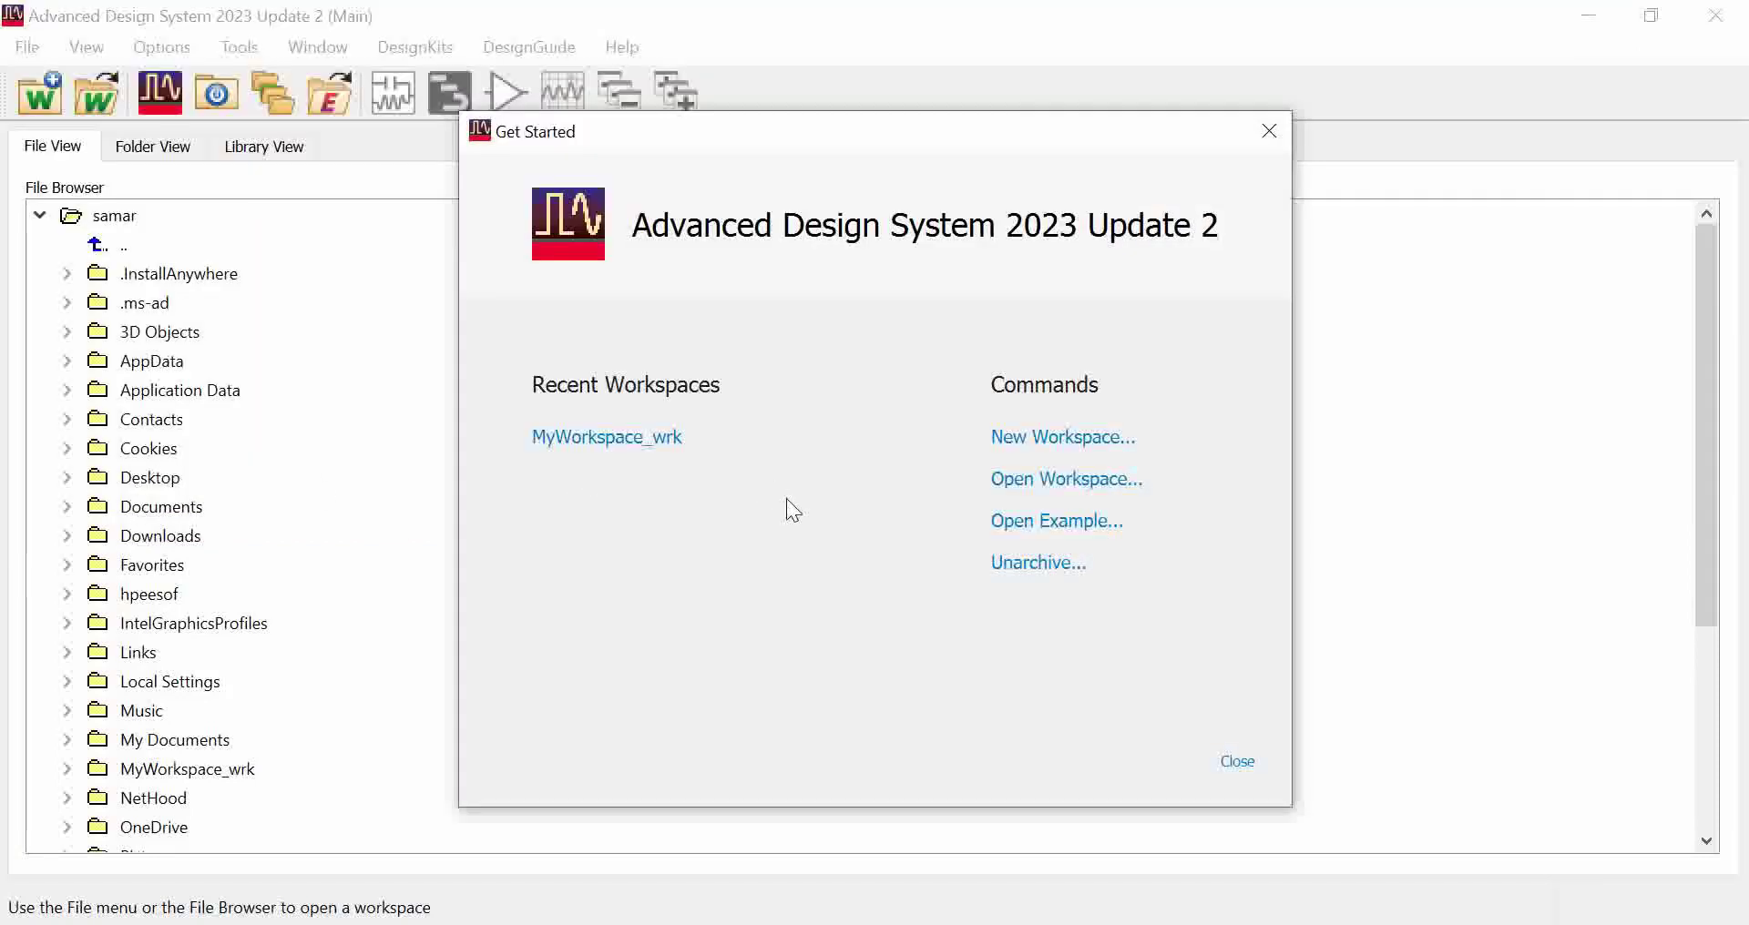
pyautogui.click(639, 437)
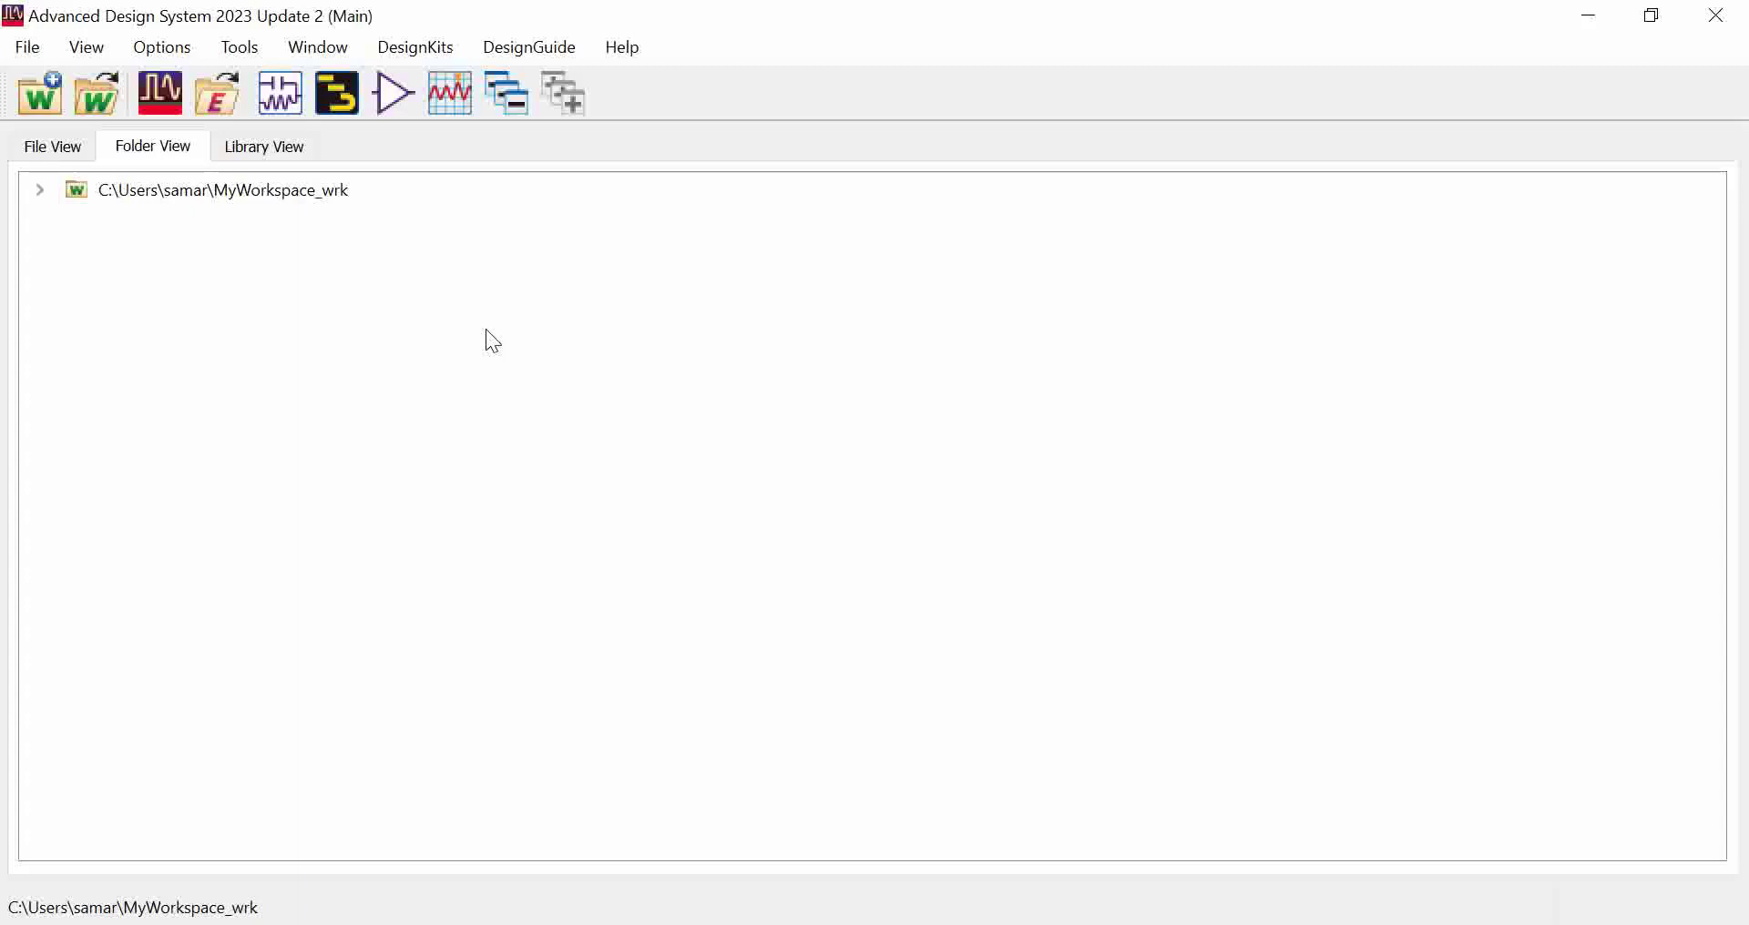
# Create a new schematic in a cell named Interface.
pyautogui.click(274, 107)
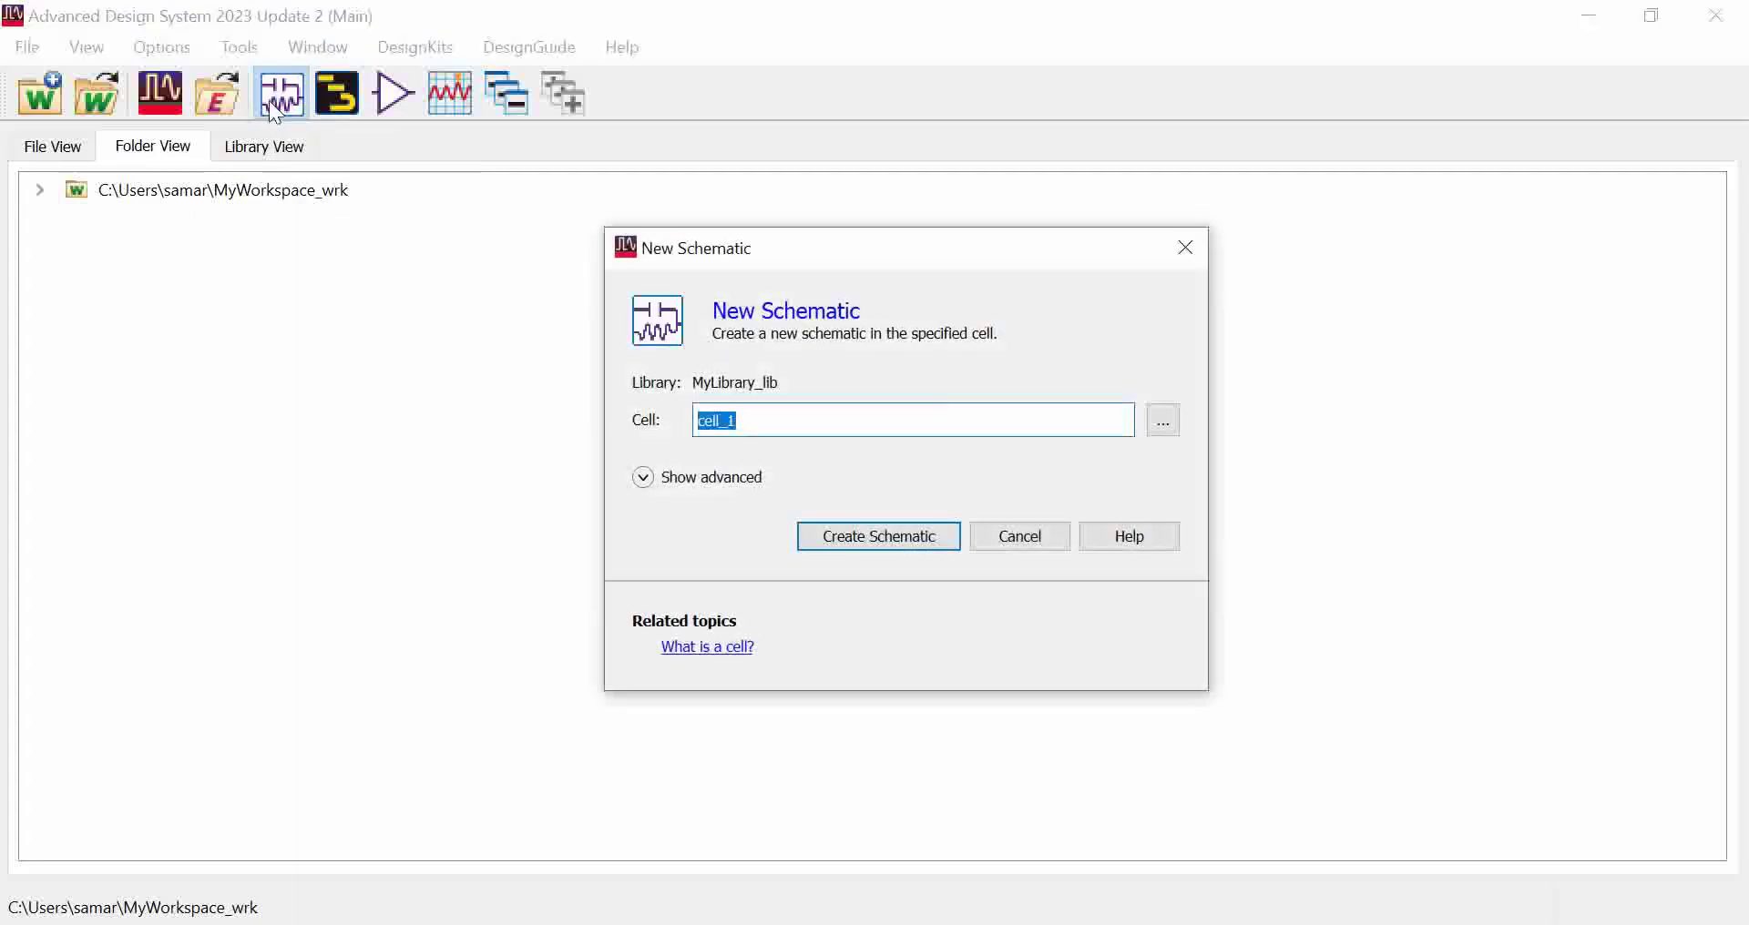
pyautogui.write('Interface')
pyautogui.press('Return')
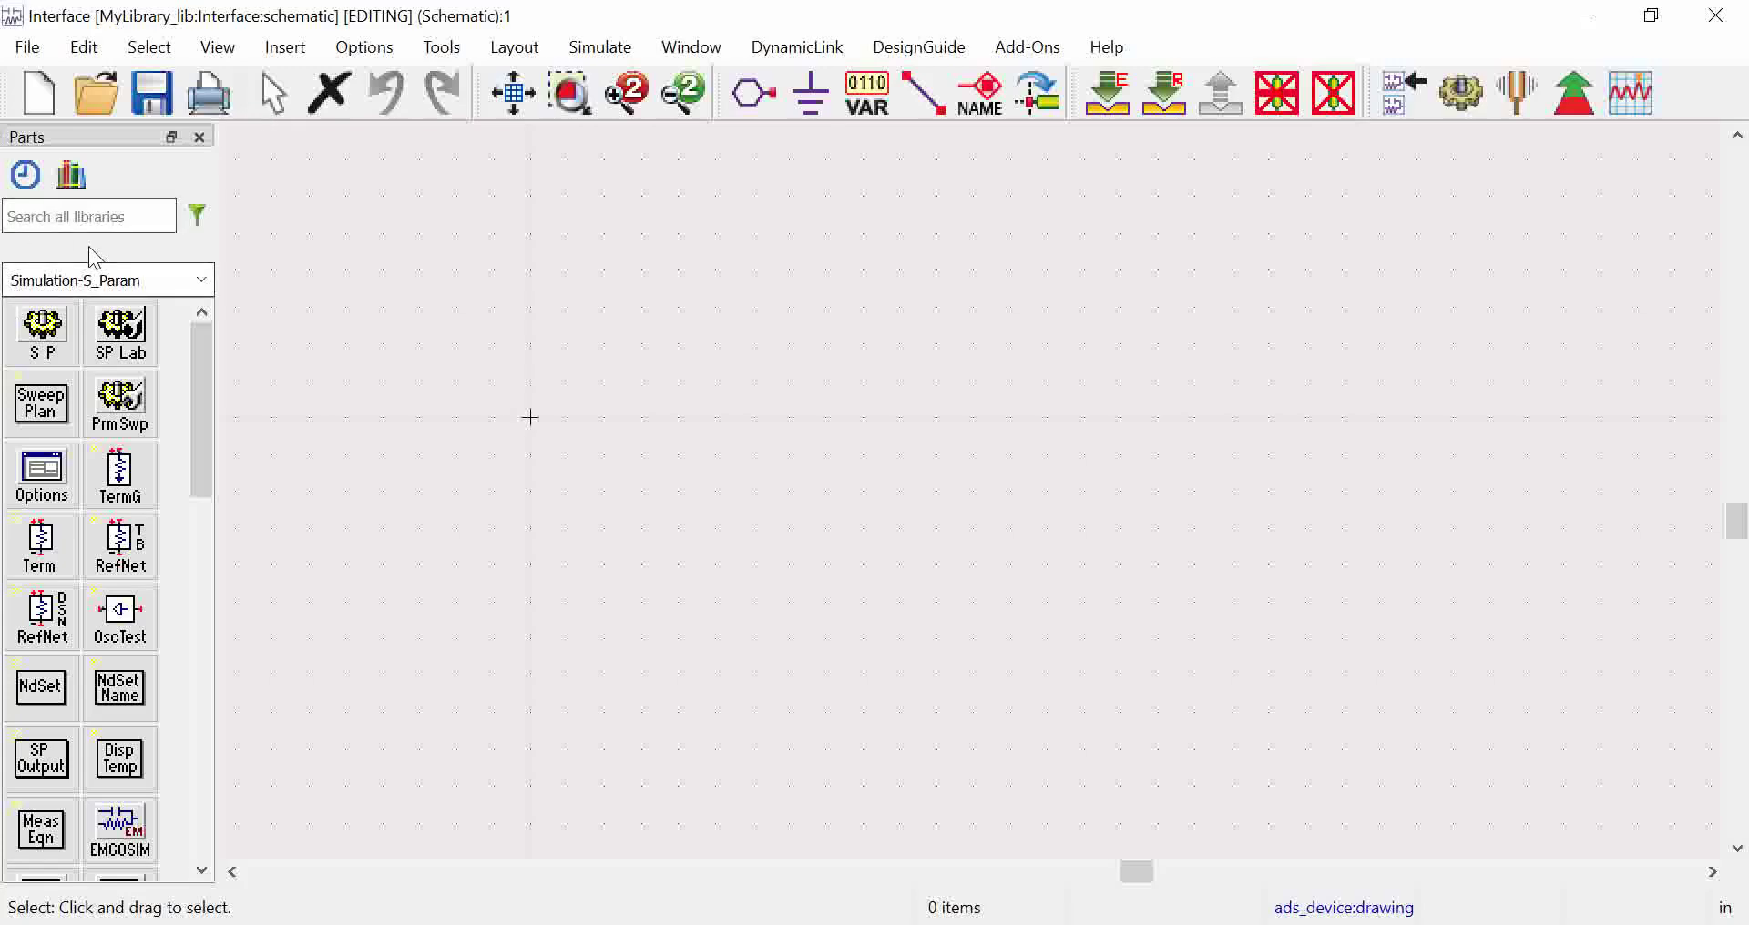
# Look through the available part palettes and the Simulation-S_Param parts, and show the Basic Components palette.
pyautogui.click(201, 281)
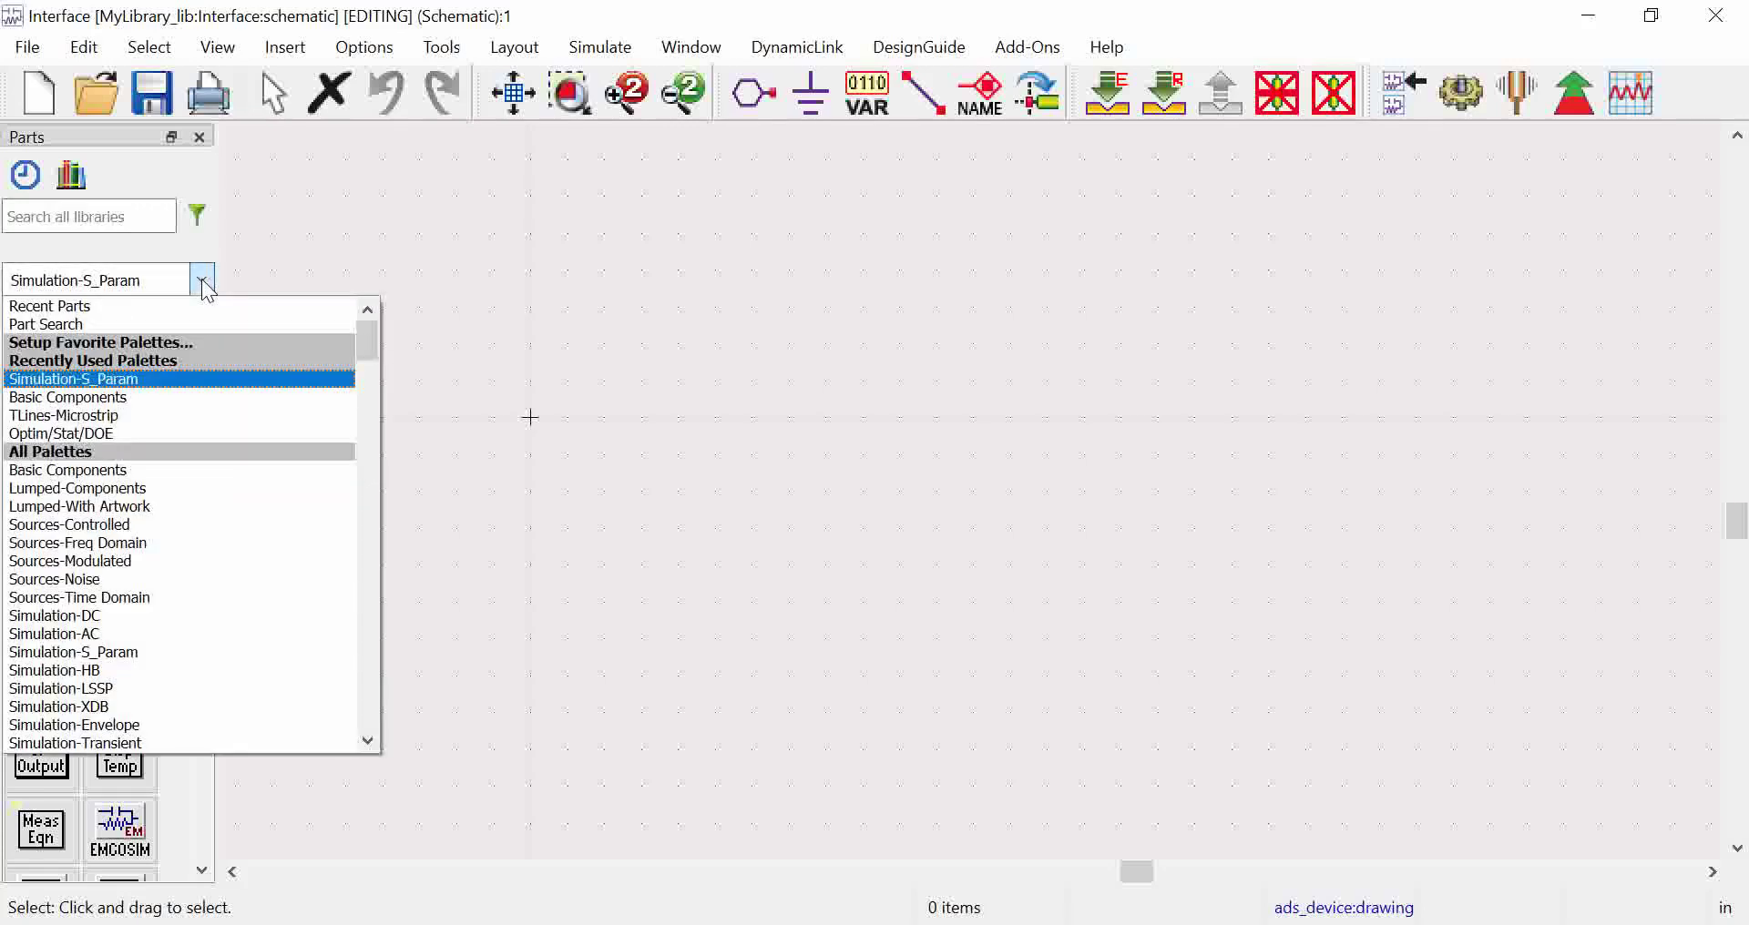
pyautogui.click(202, 282)
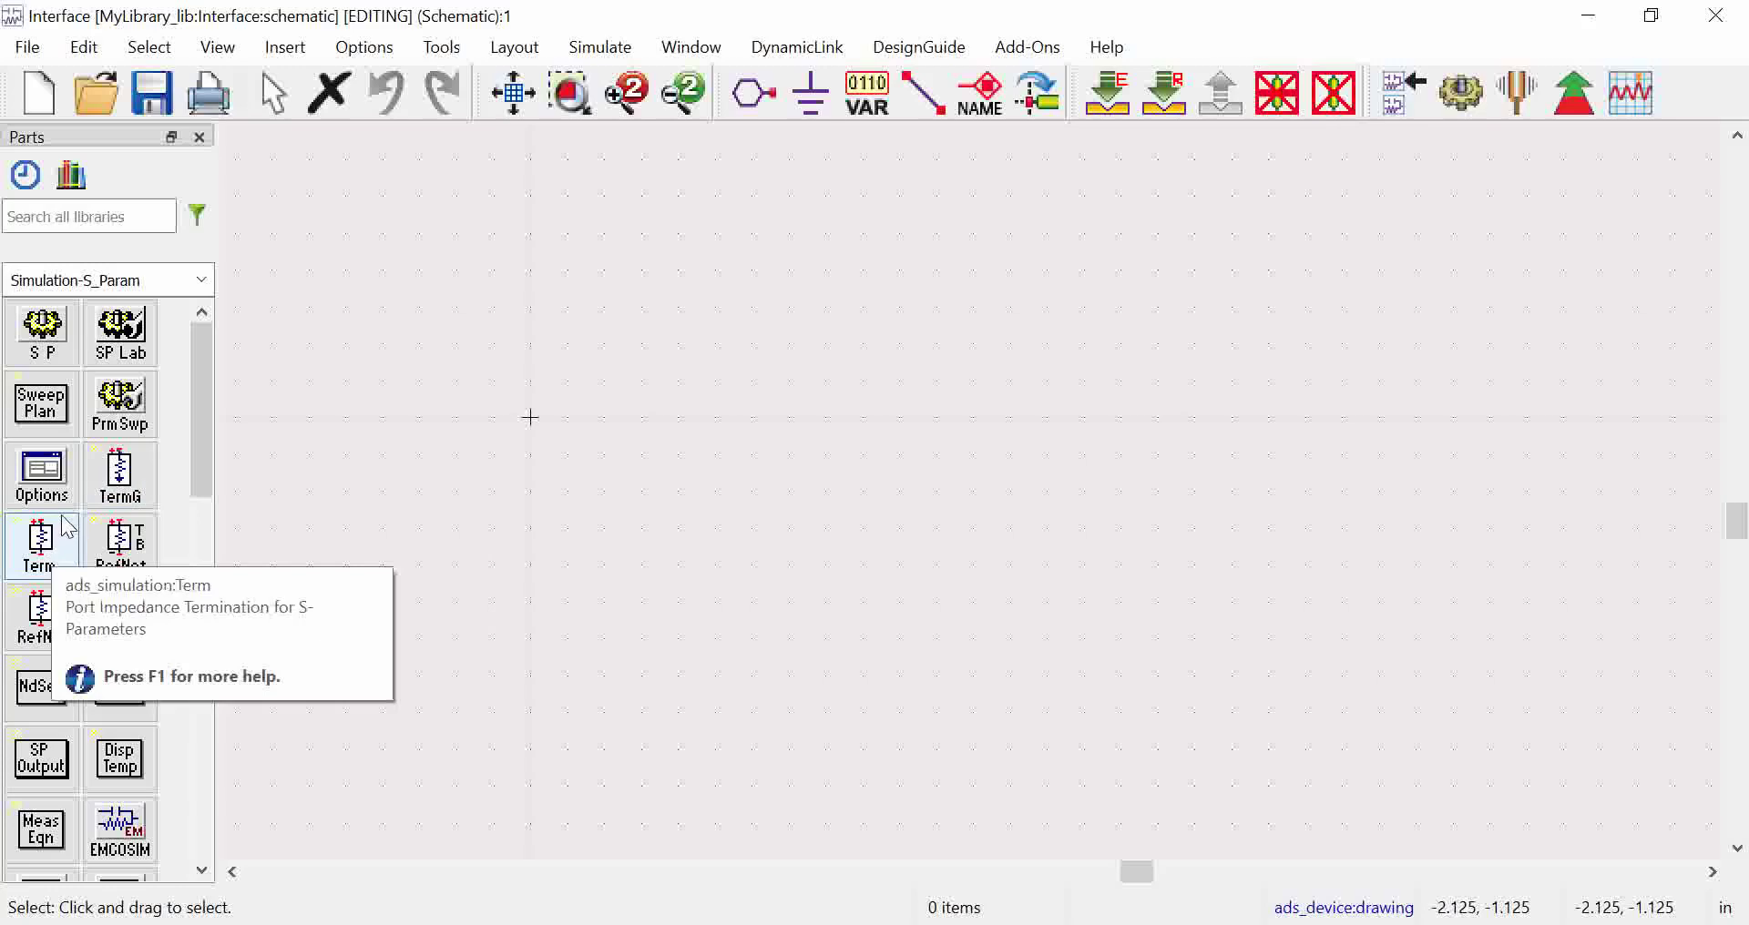
pyautogui.scroll(-10, 108, 467)
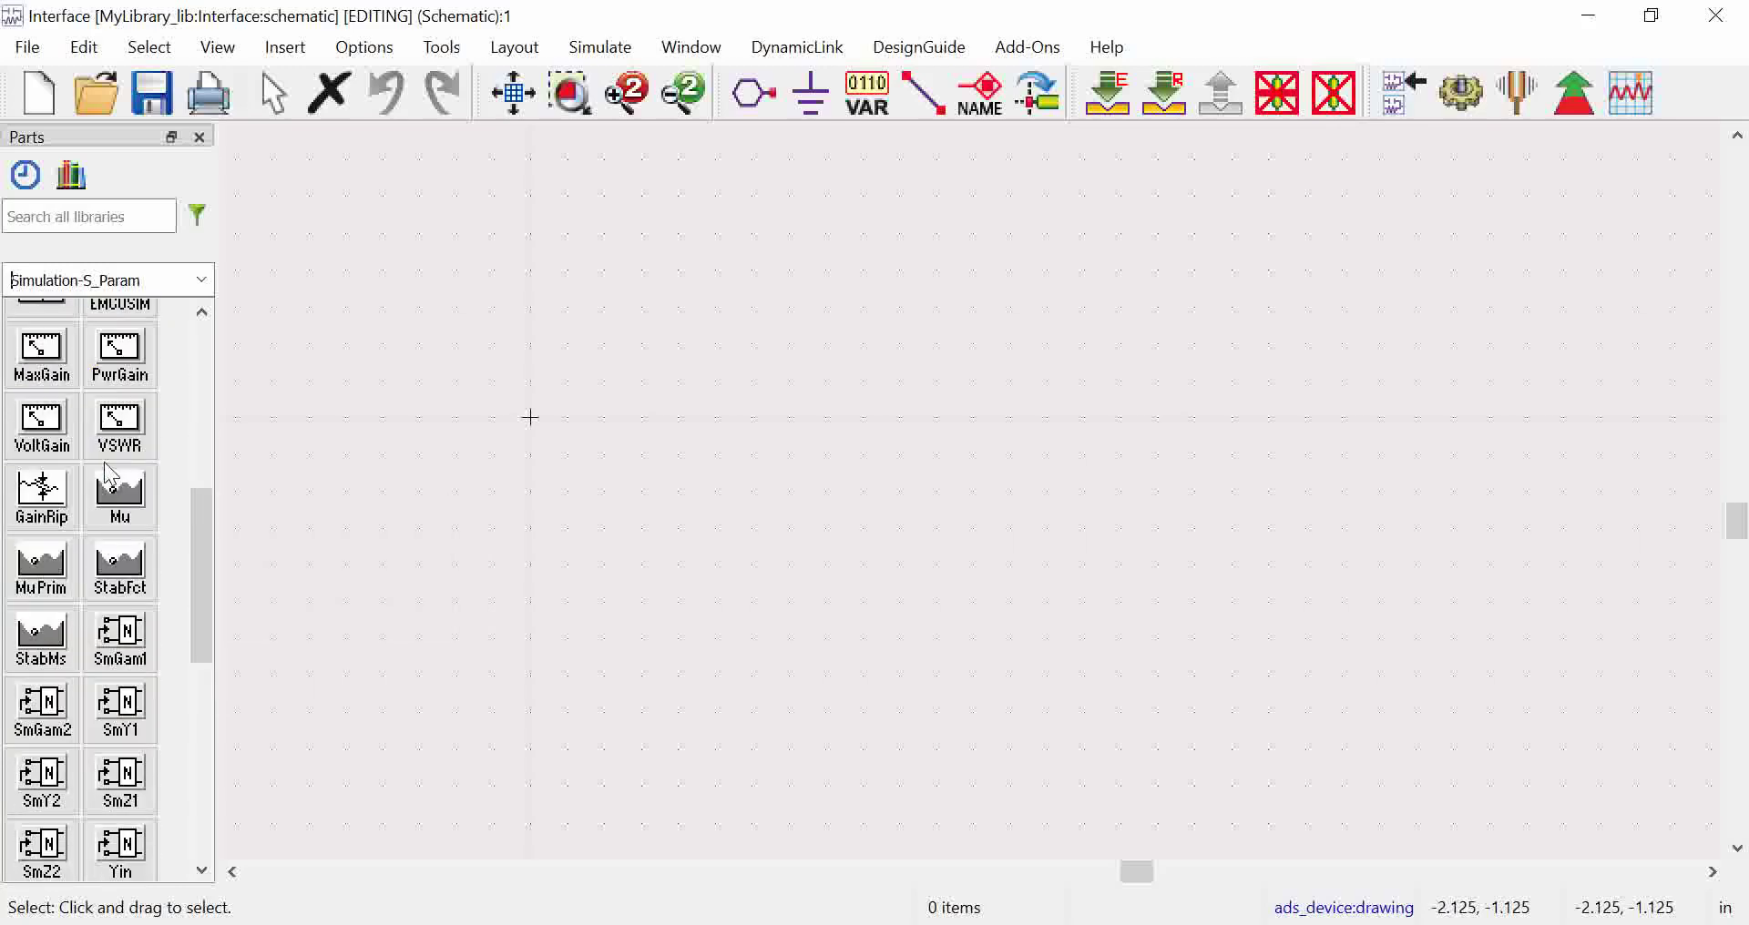
pyautogui.scroll(10, 107, 467)
pyautogui.click(98, 219)
pyautogui.click(201, 280)
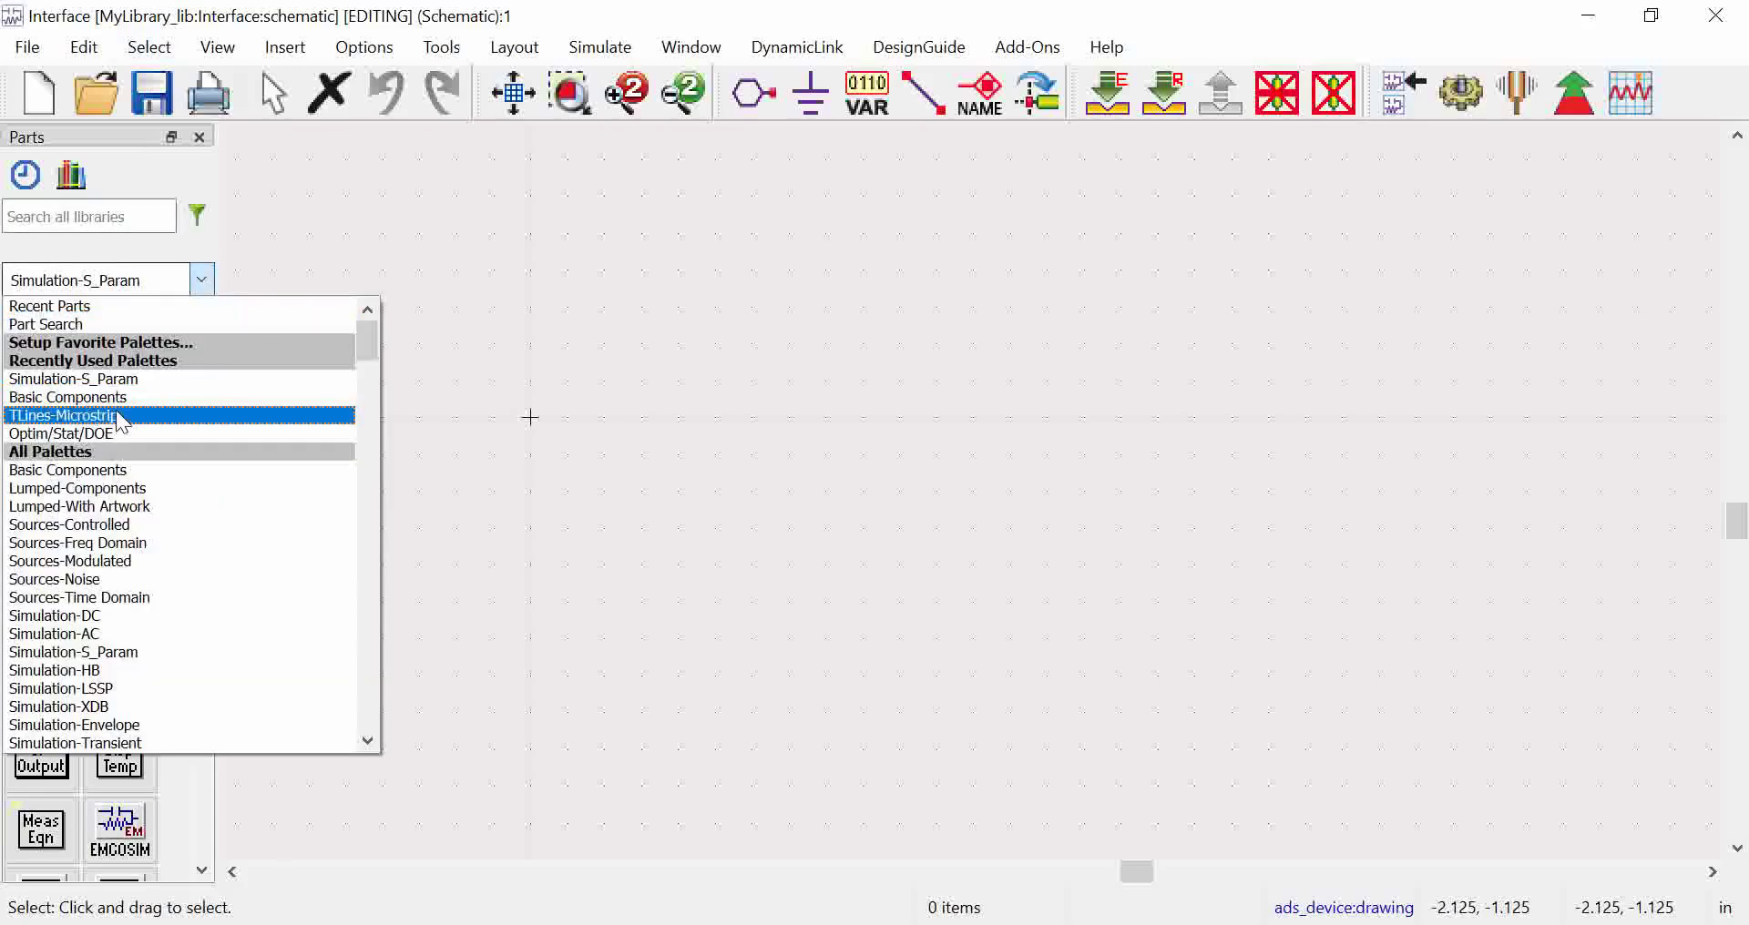
pyautogui.click(125, 407)
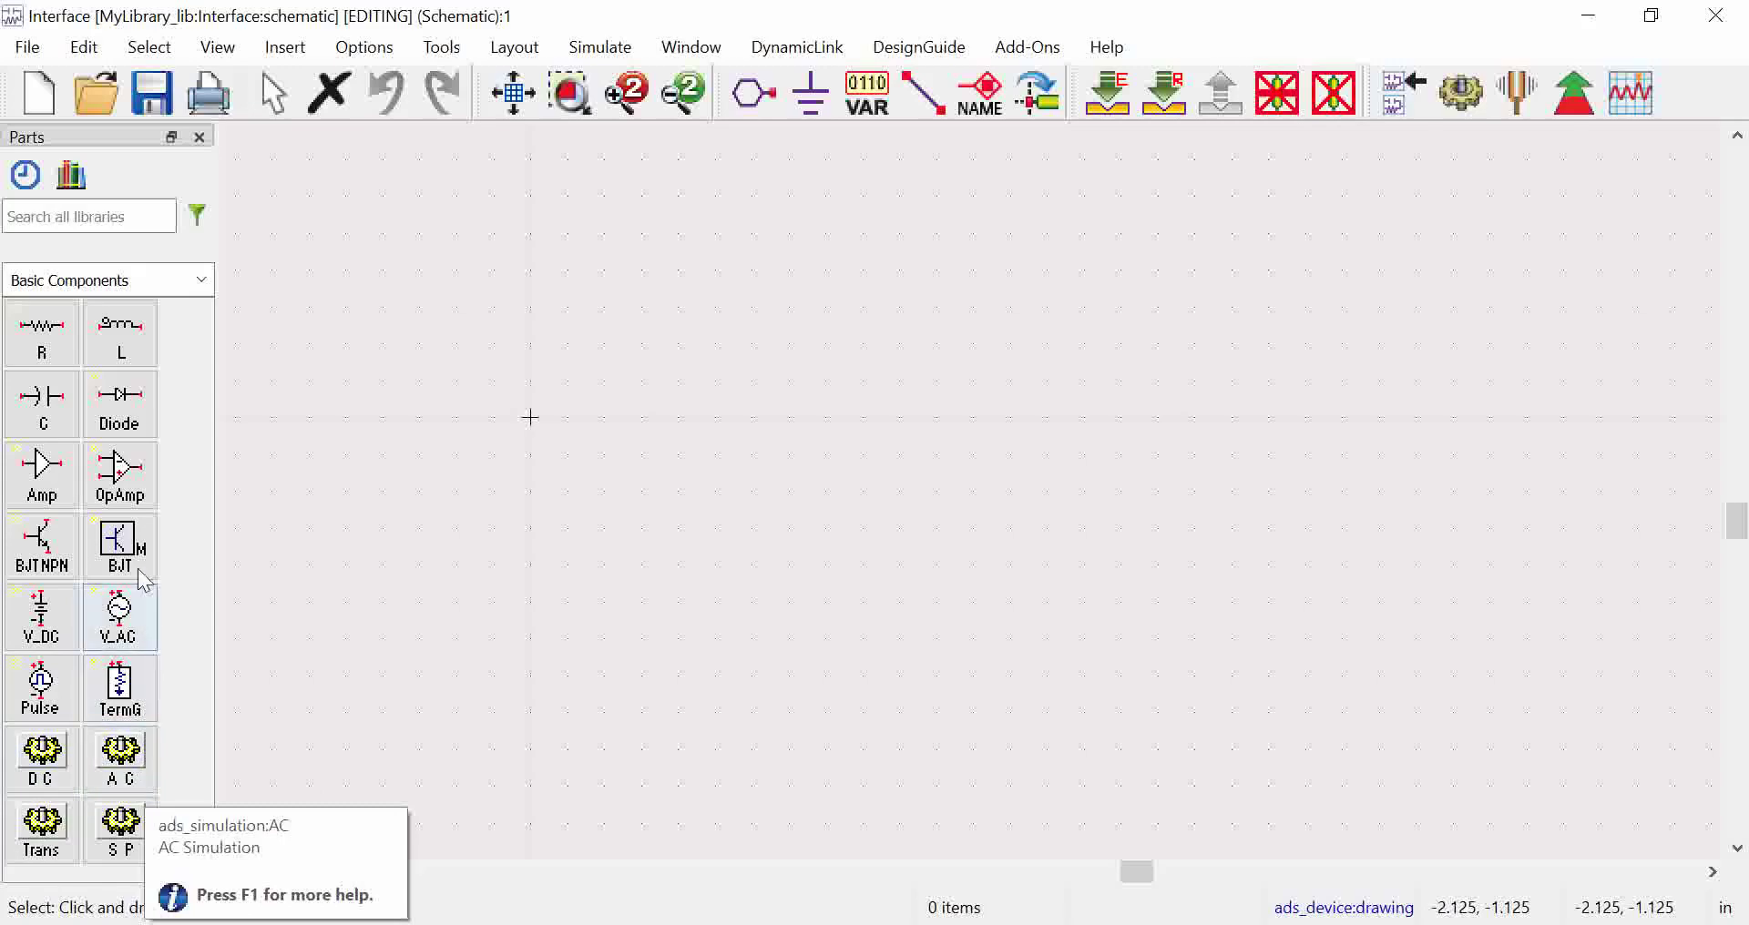
# Switch the displayed part palette to TLines-Microstrip.
pyautogui.click(201, 280)
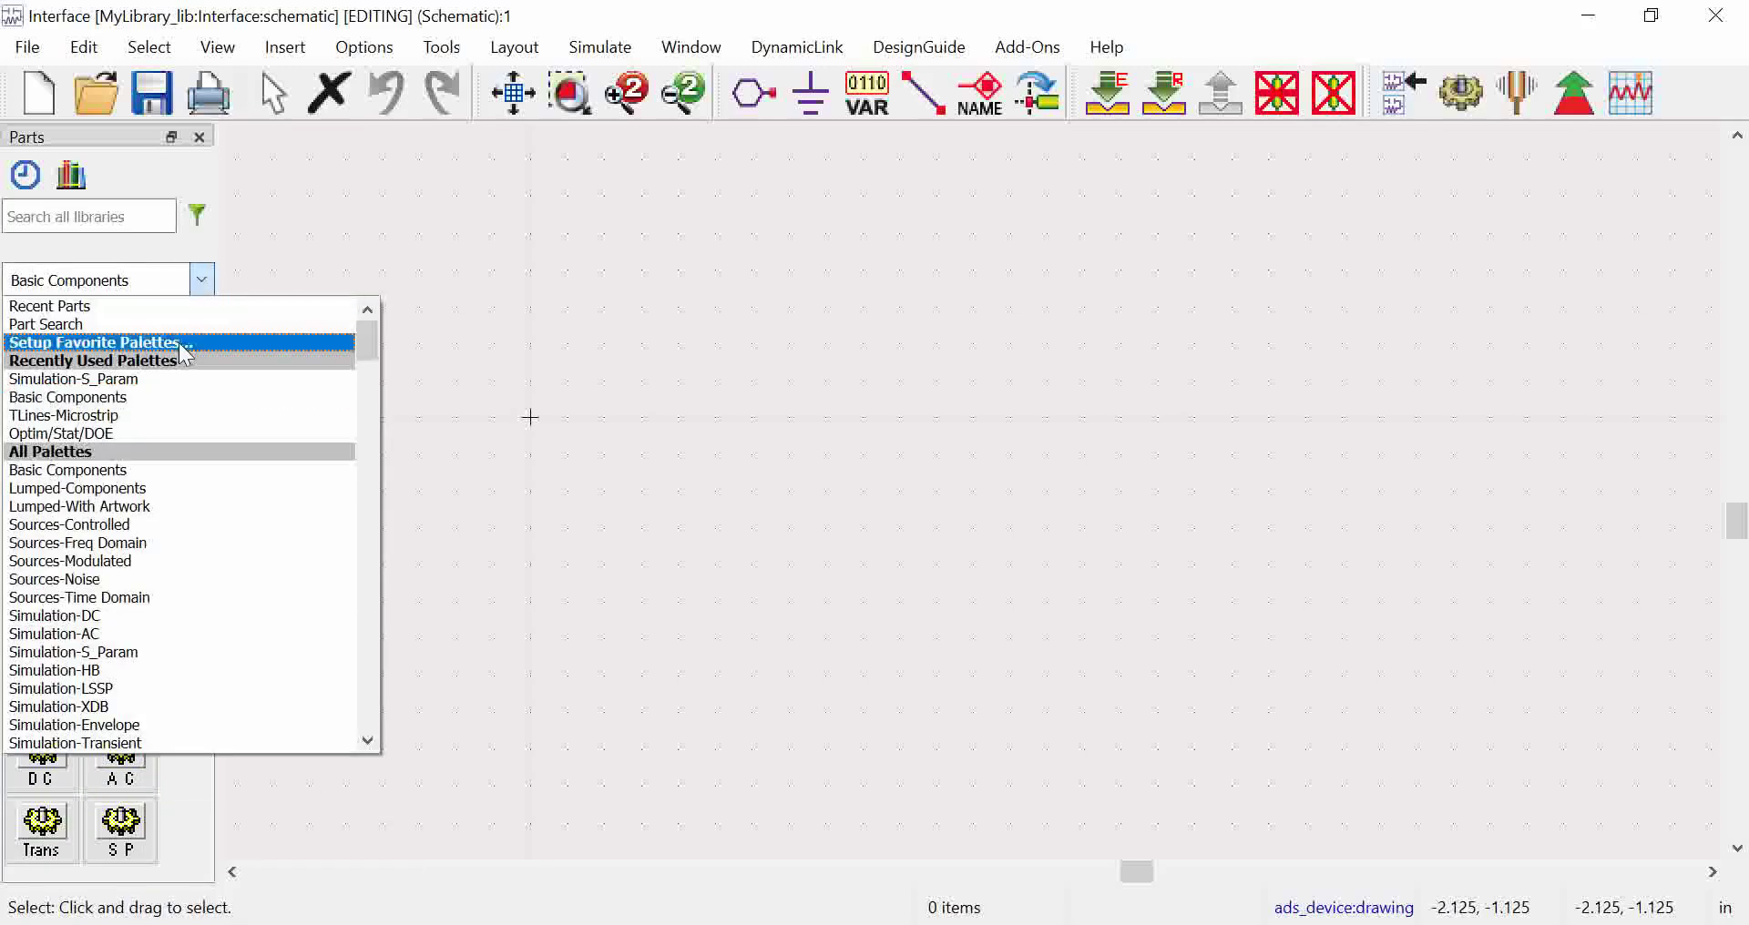
pyautogui.click(164, 415)
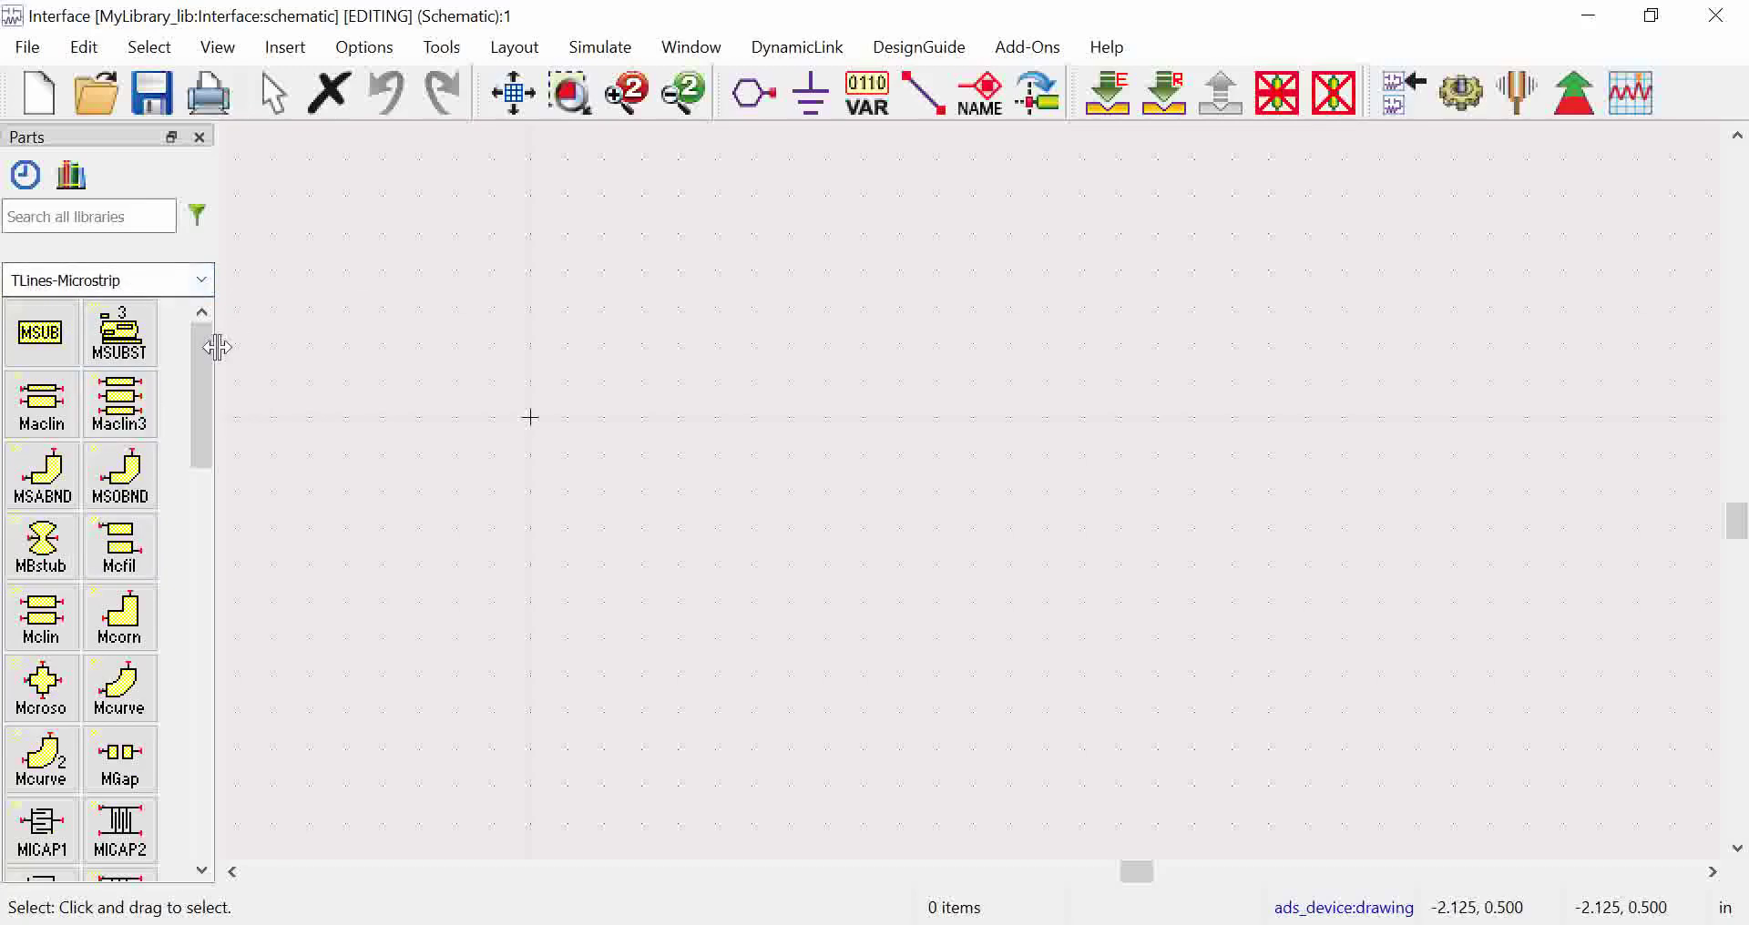
pyautogui.click(204, 283)
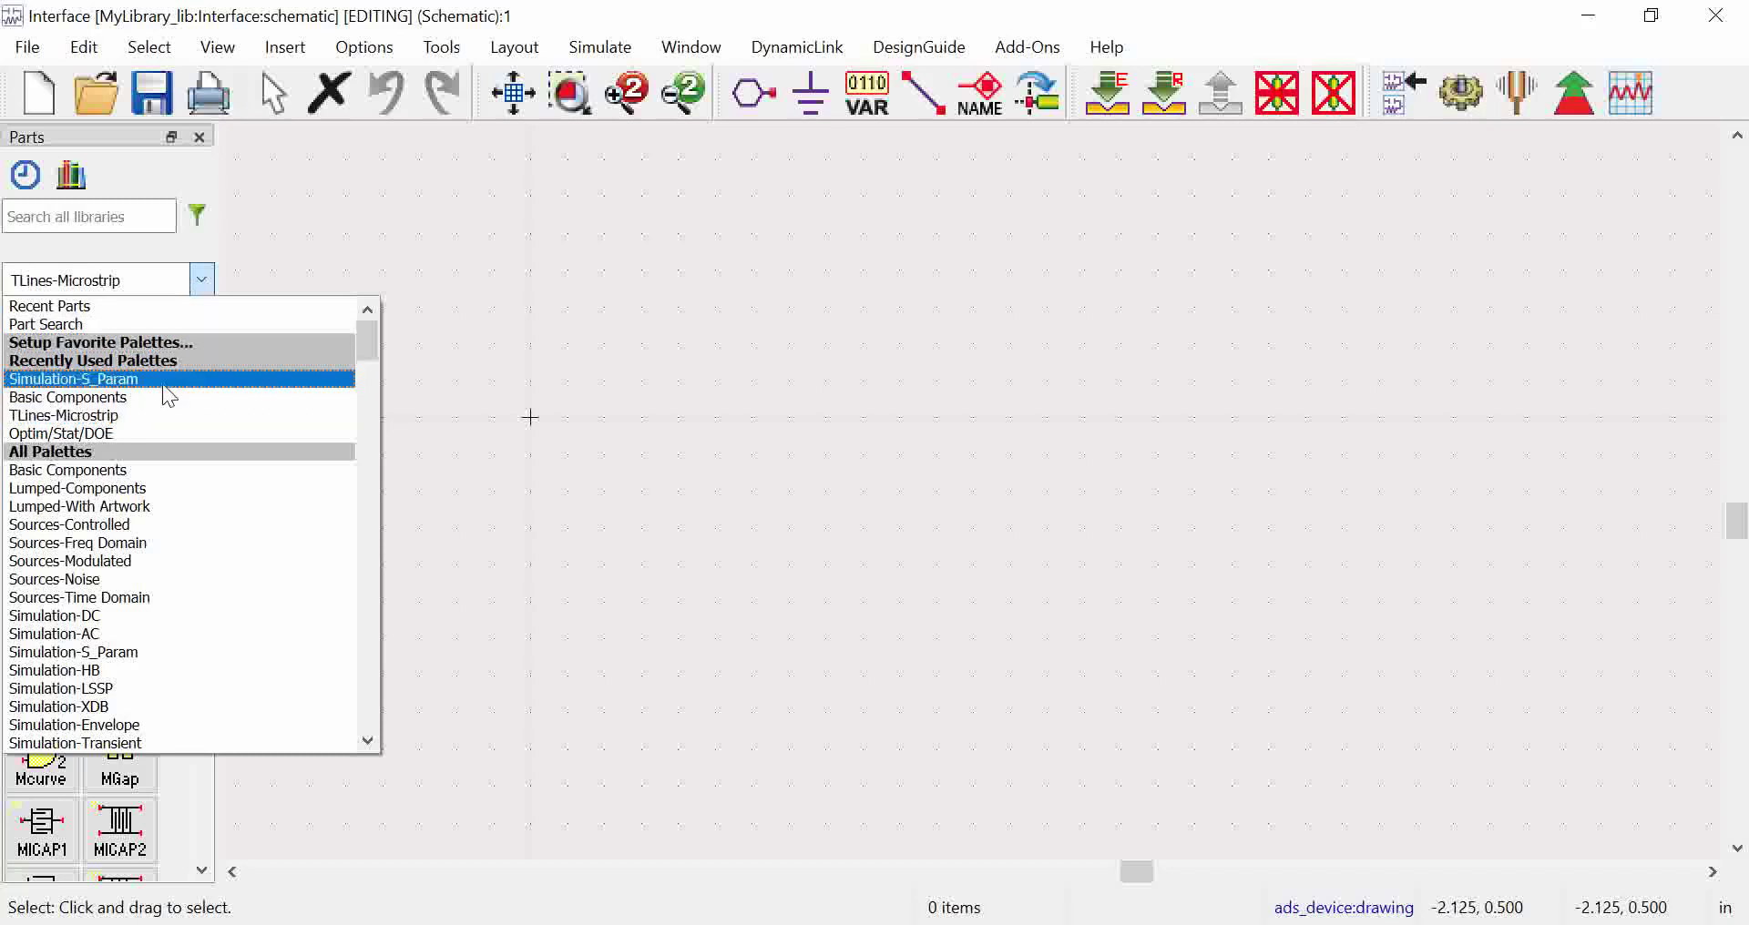
pyautogui.click(186, 280)
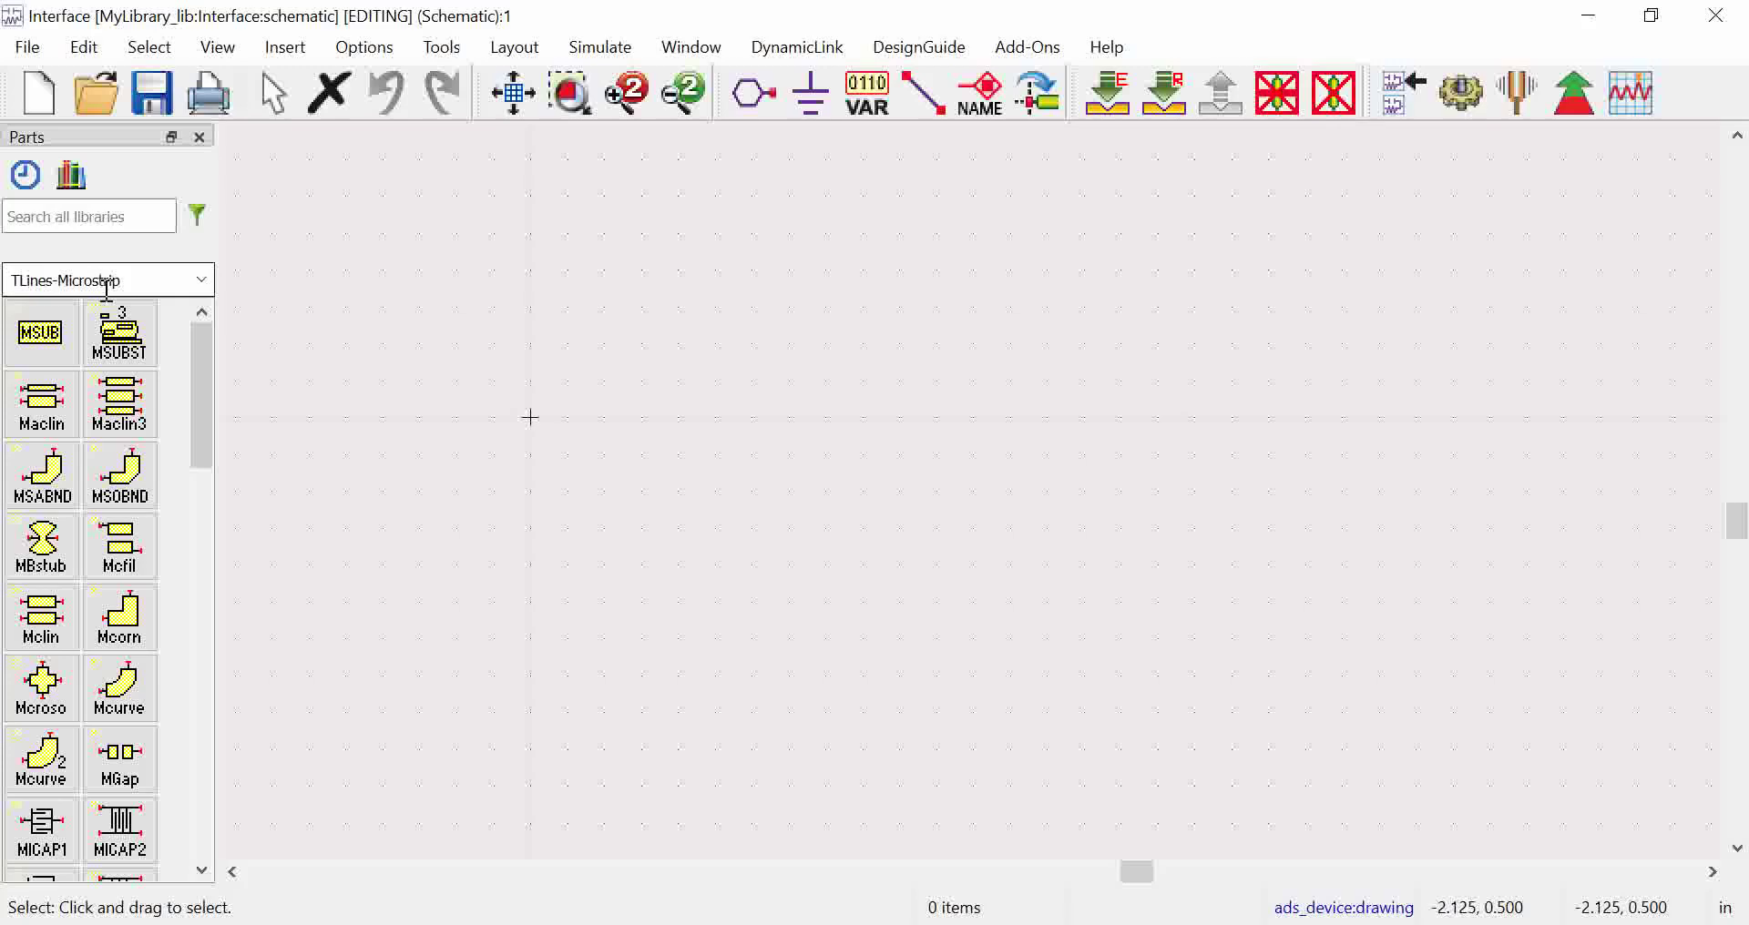
# Place an MSUB microstrip substrate component on the schematic and delete it.
pyautogui.click(40, 333)
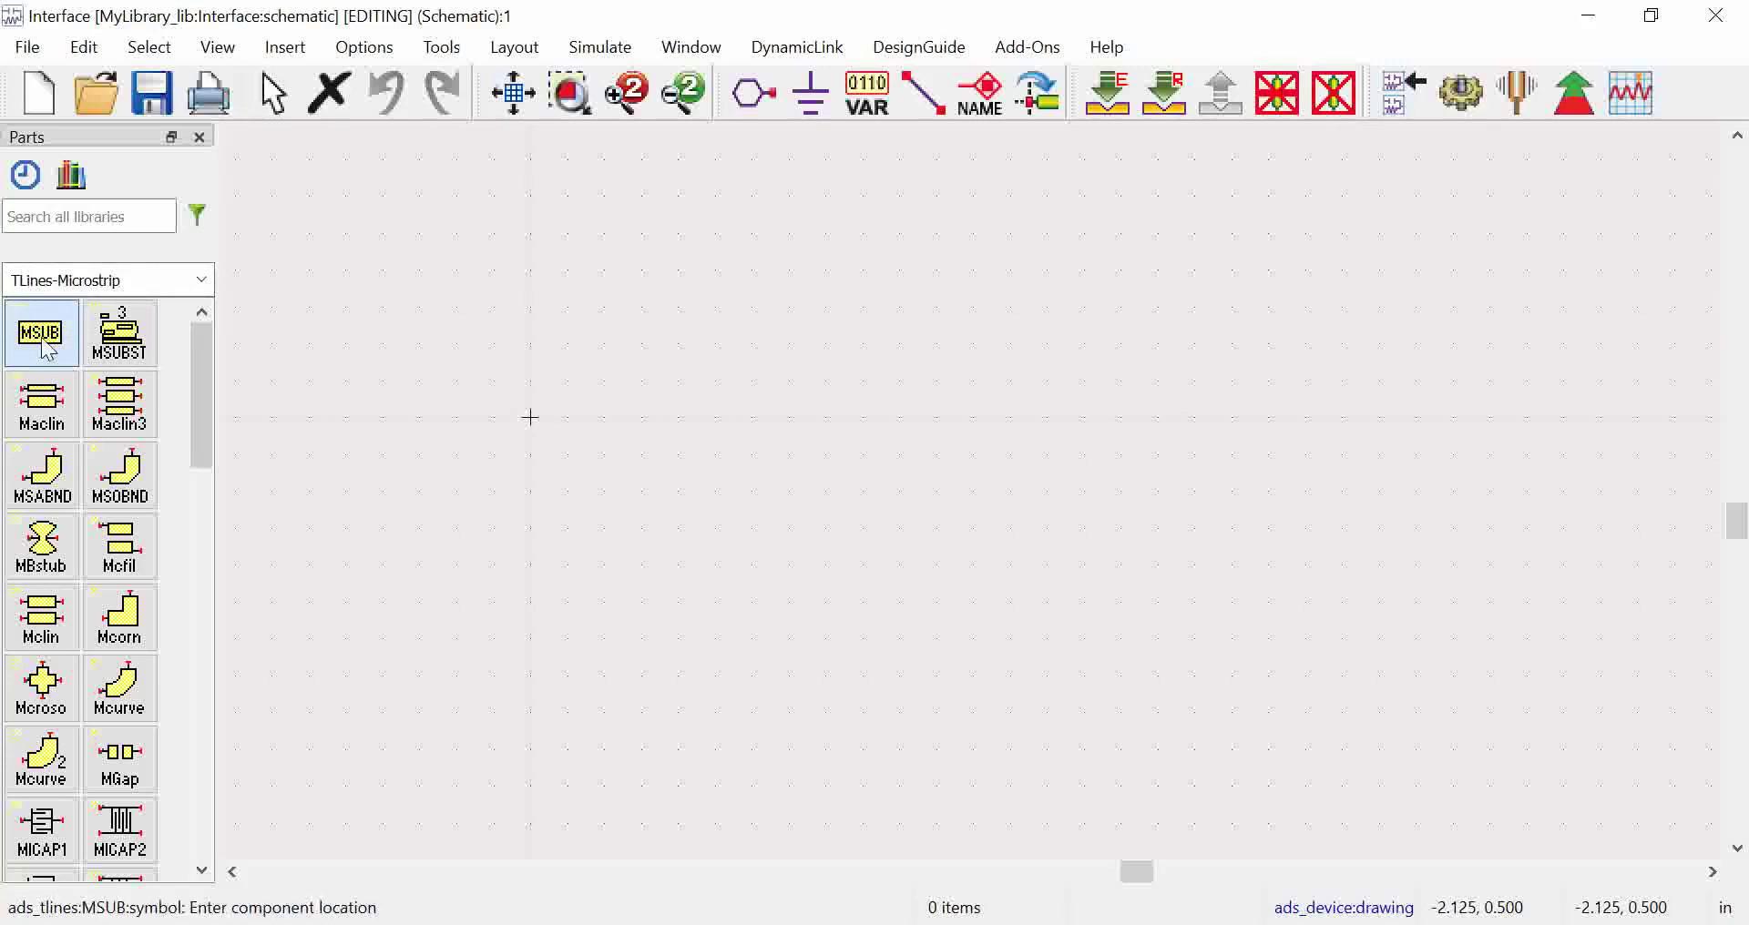
pyautogui.click(660, 361)
pyautogui.press('Escape')
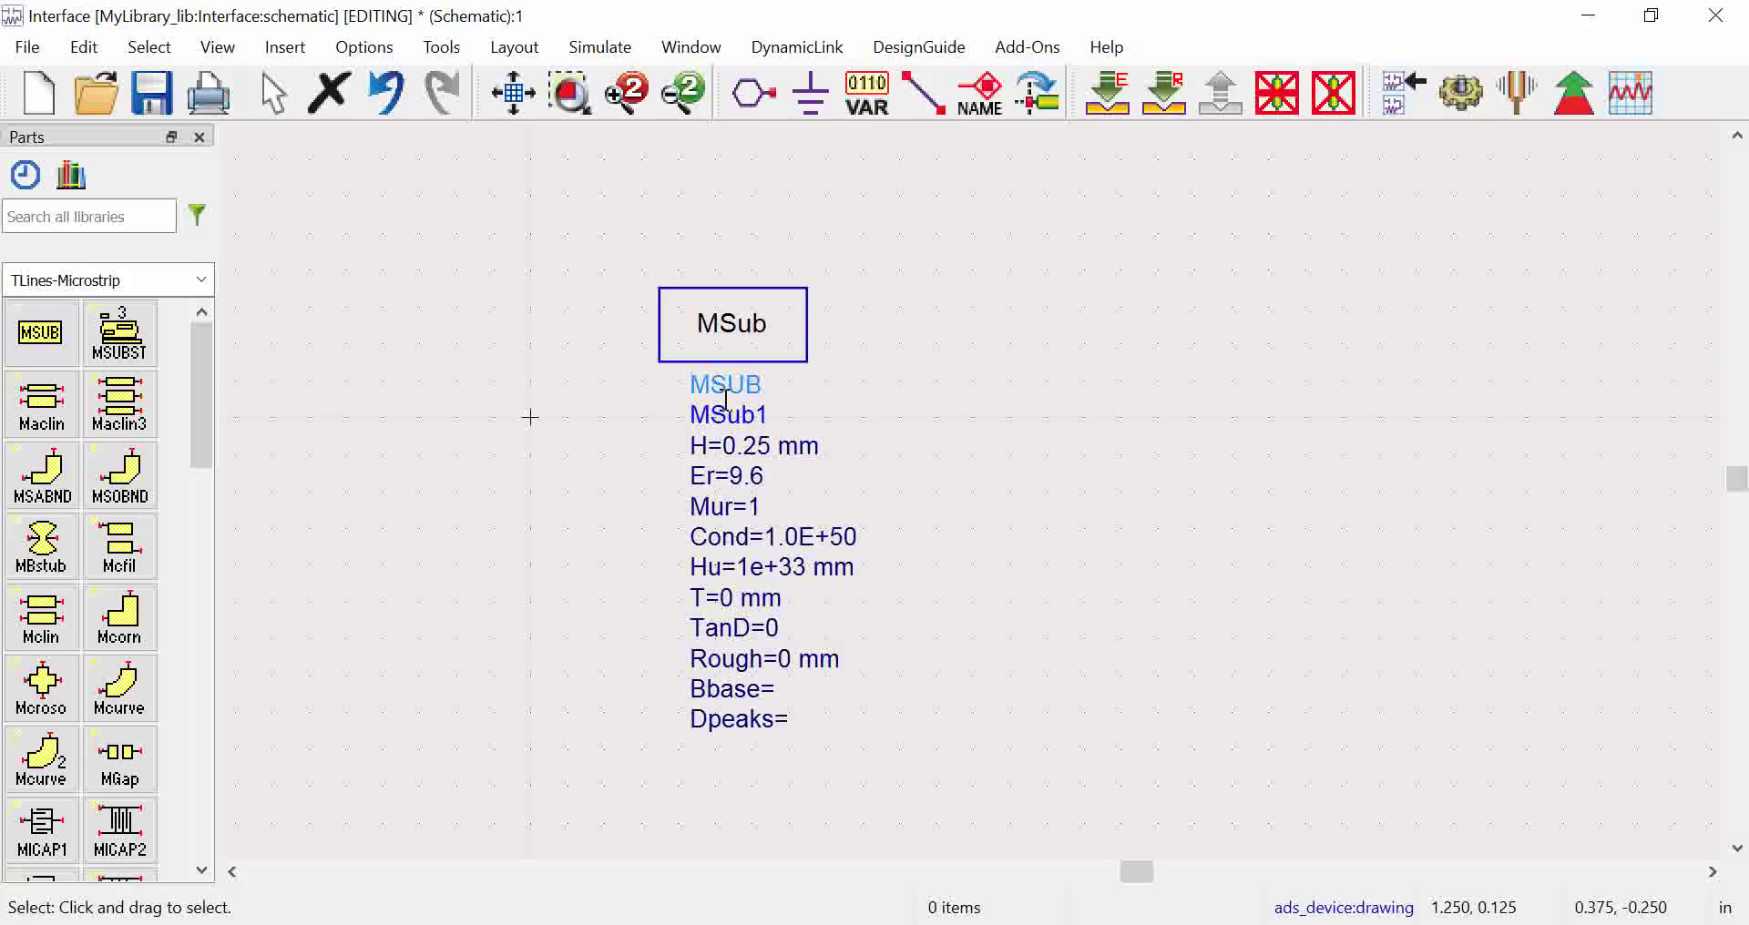
pyautogui.click(742, 356)
pyautogui.press('Delete')
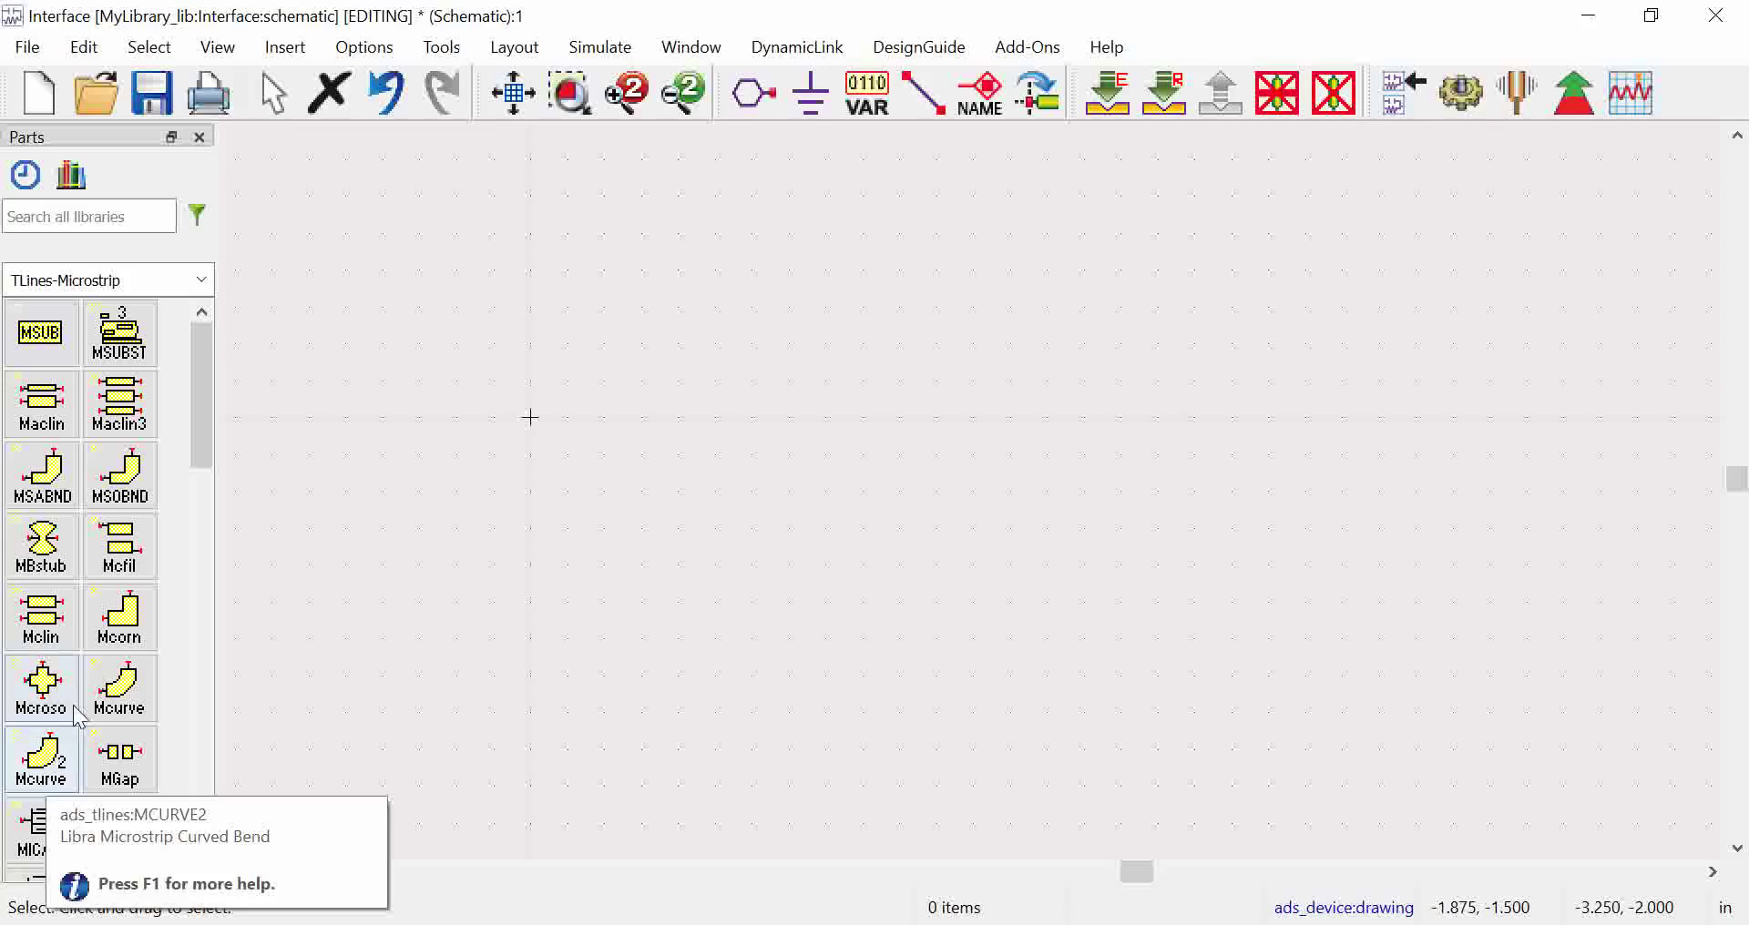
# Look through the microstrip parts, and place an MSUB component on the empty schematic again before deleting it.
pyautogui.scroll(-5, 80, 715)
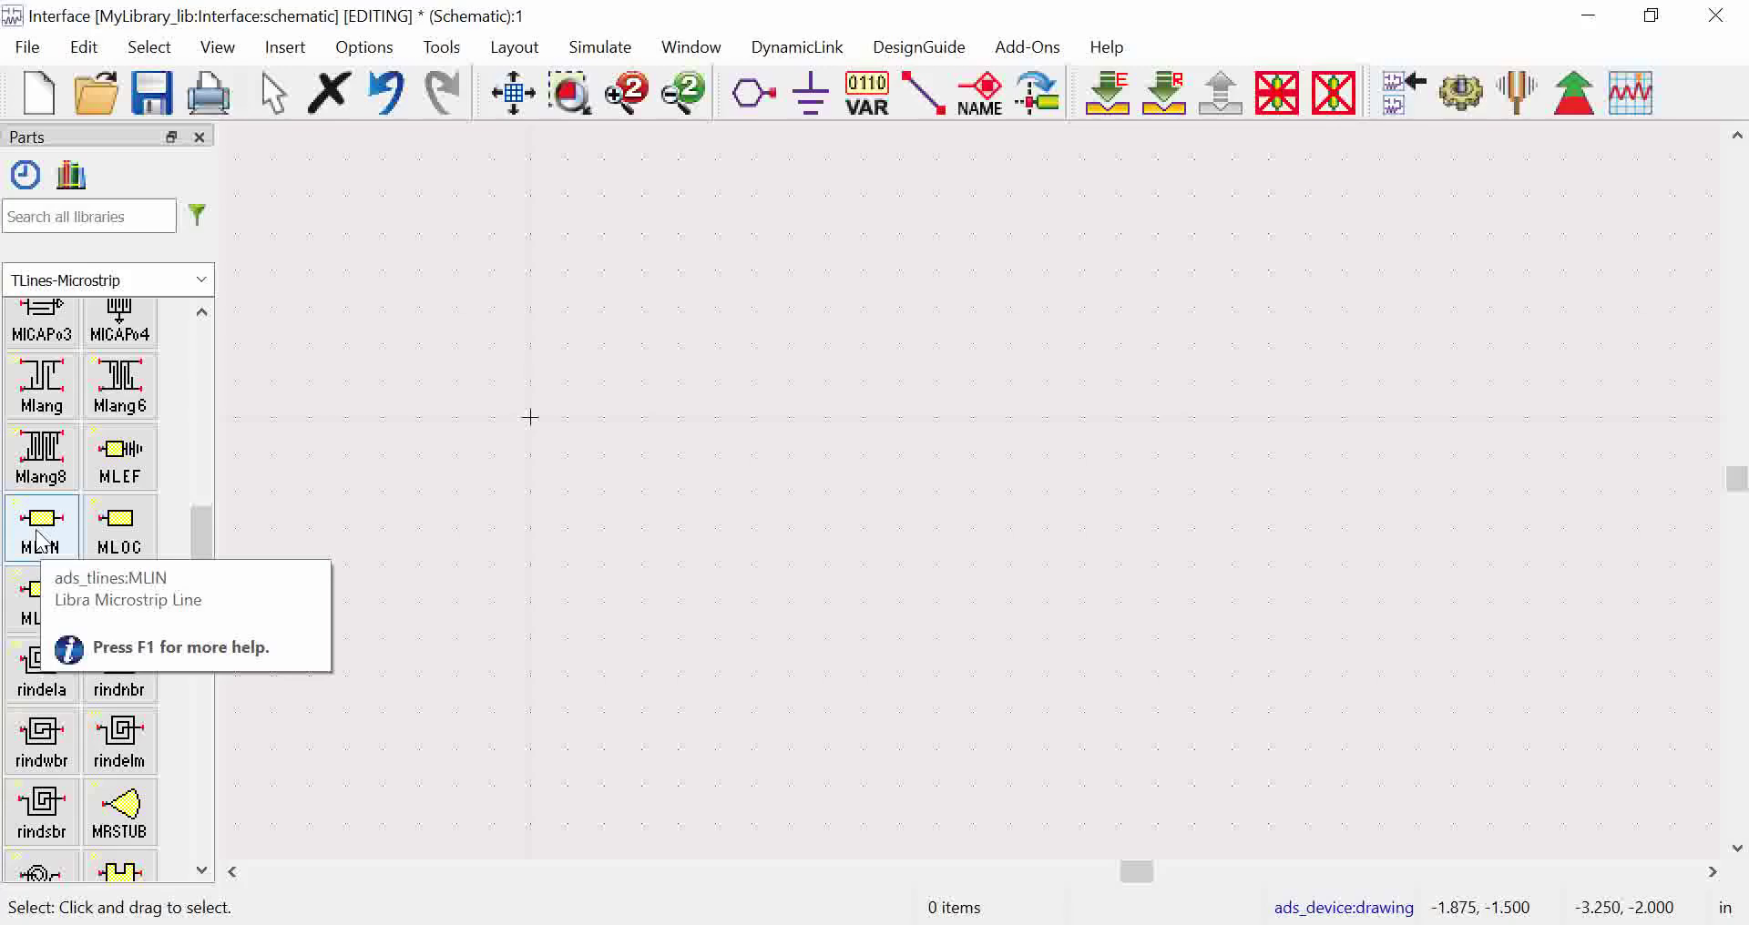
pyautogui.scroll(-3, 149, 574)
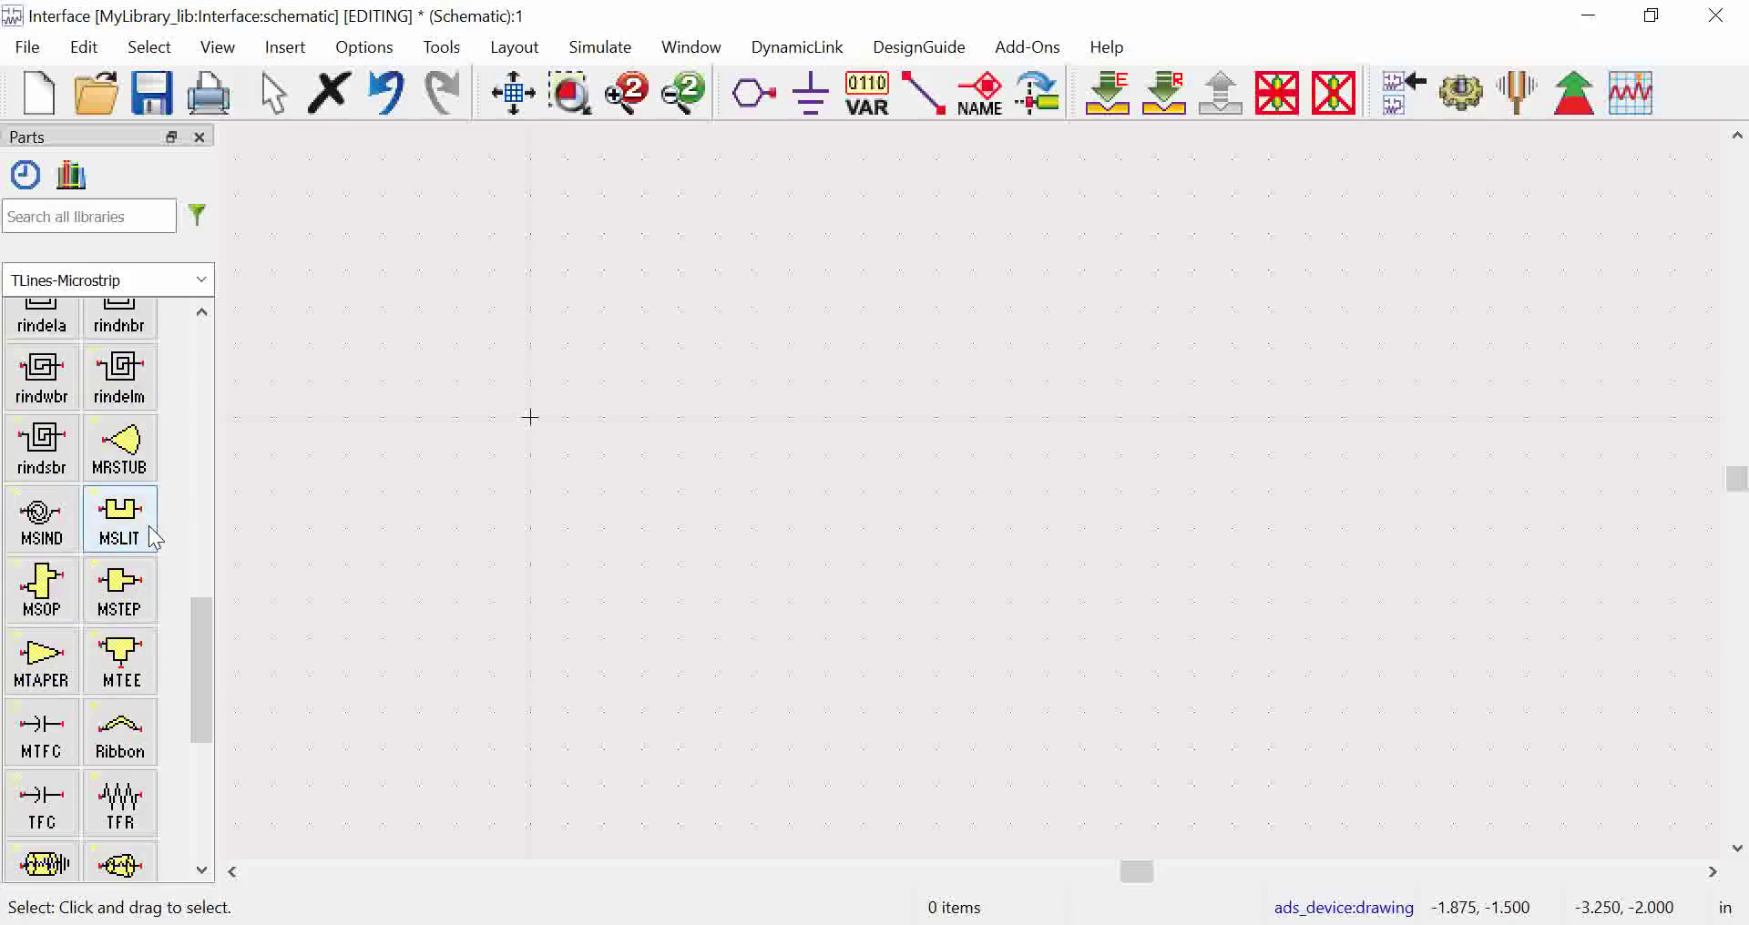
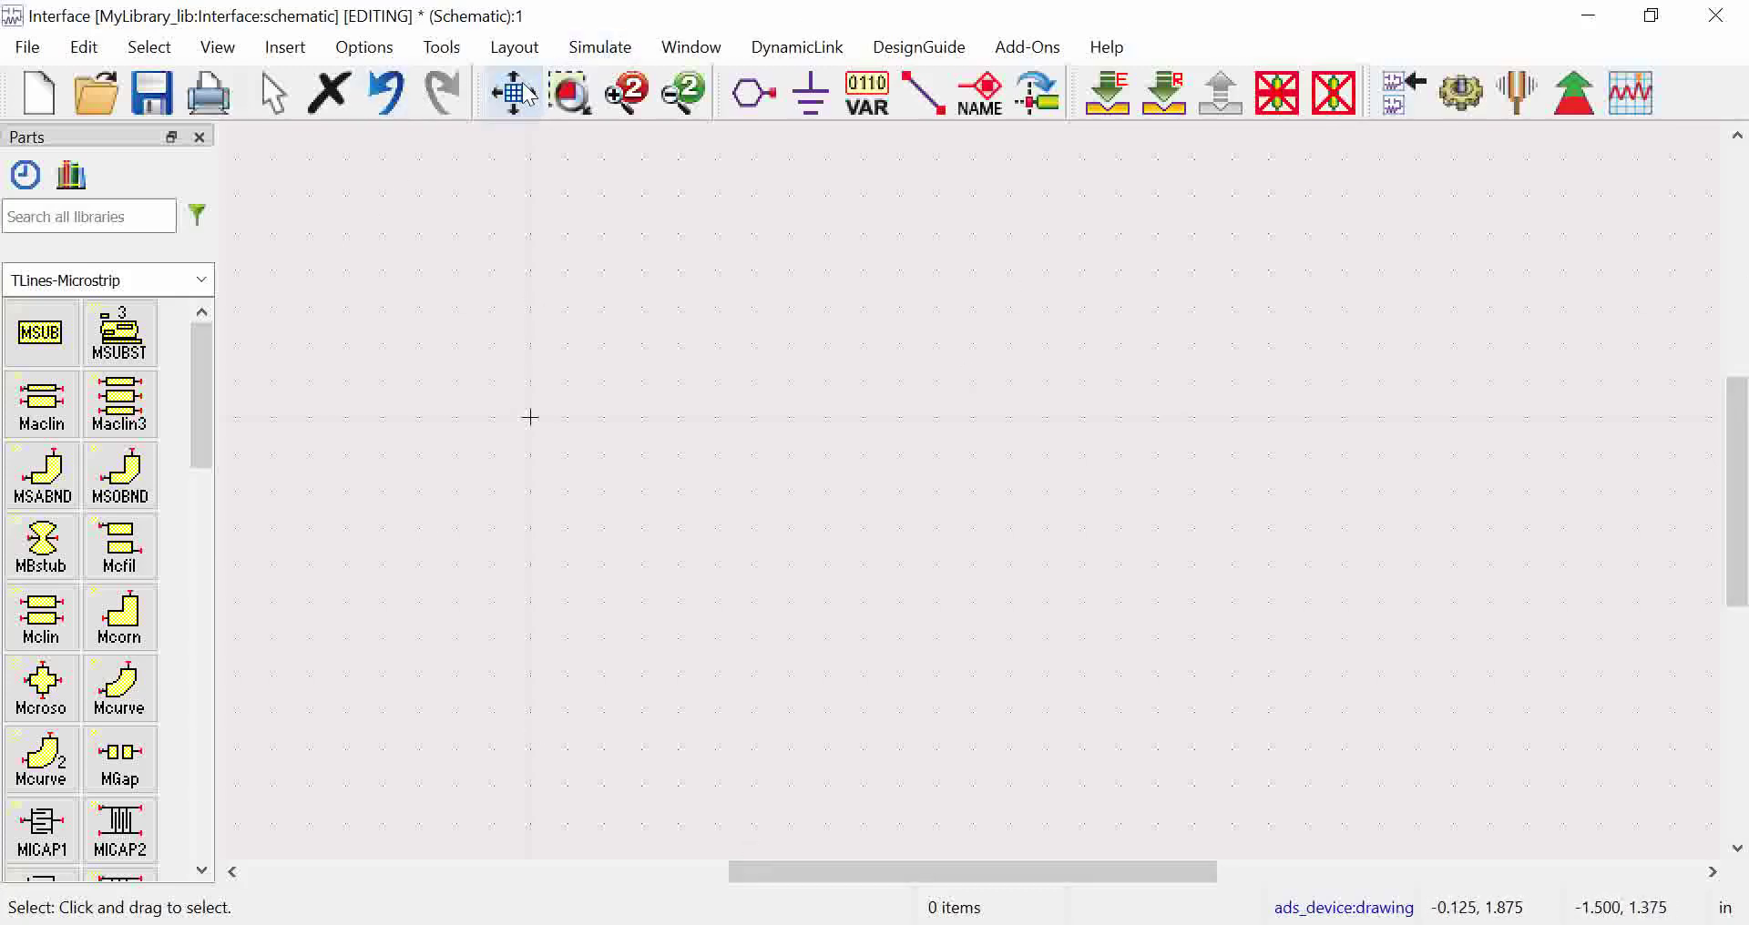
pyautogui.click(40, 332)
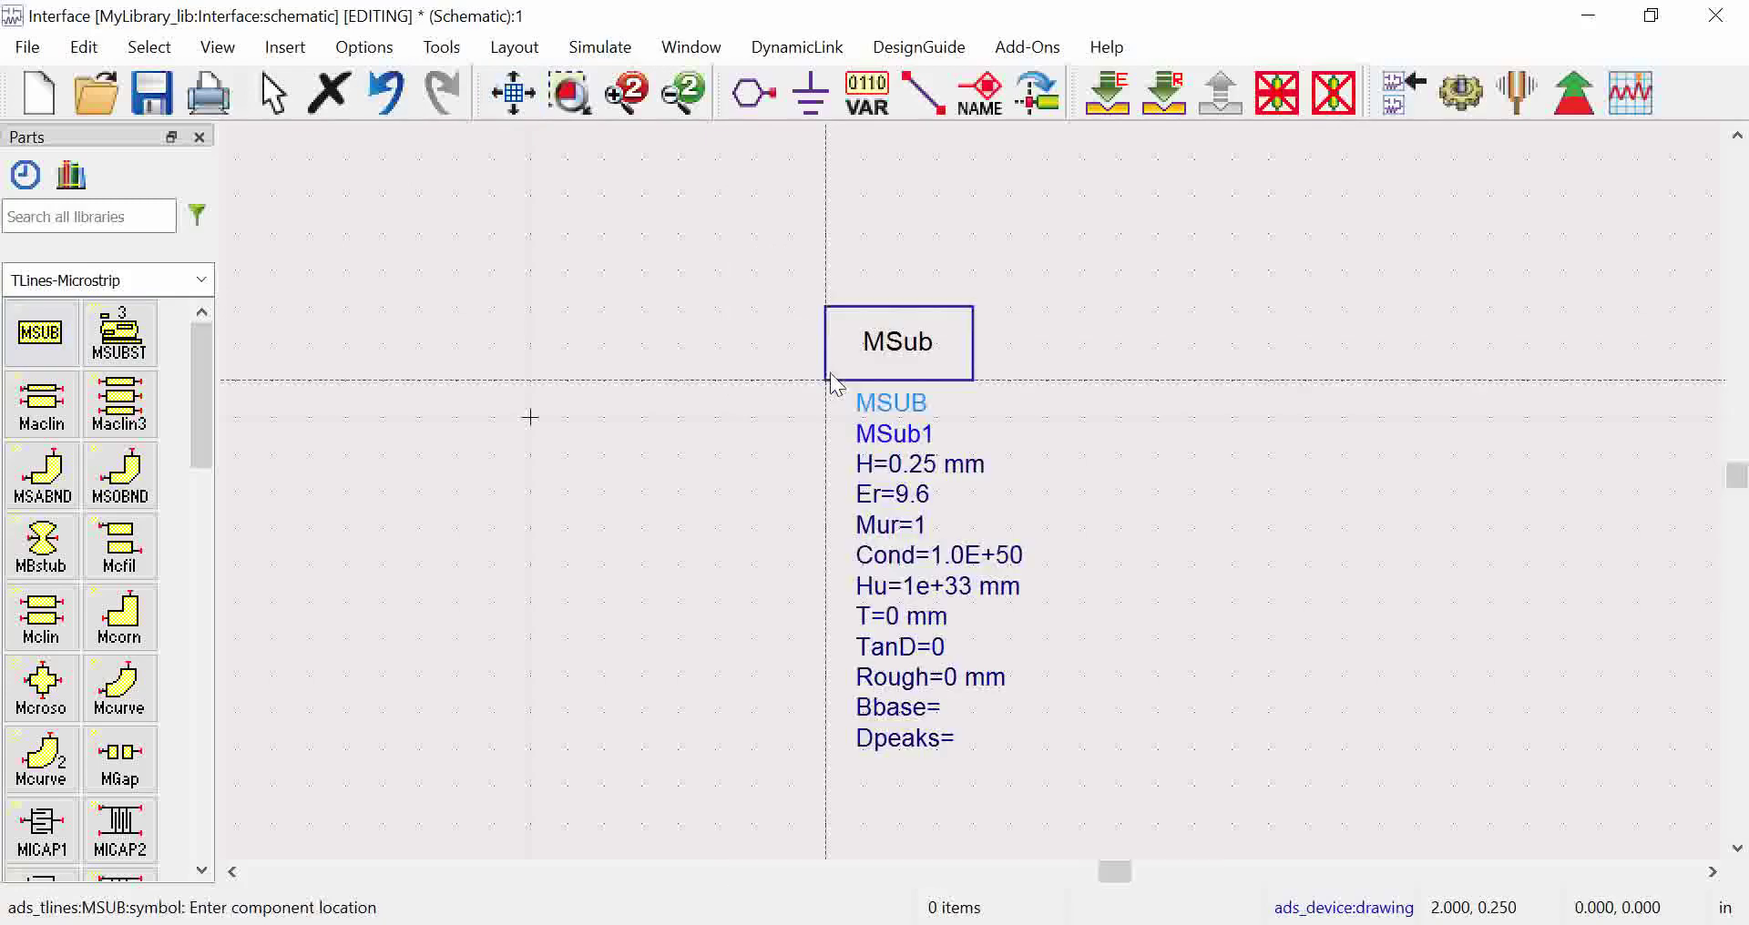
pyautogui.click(831, 383)
pyautogui.press('Escape')
pyautogui.scroll(1, 736, 234)
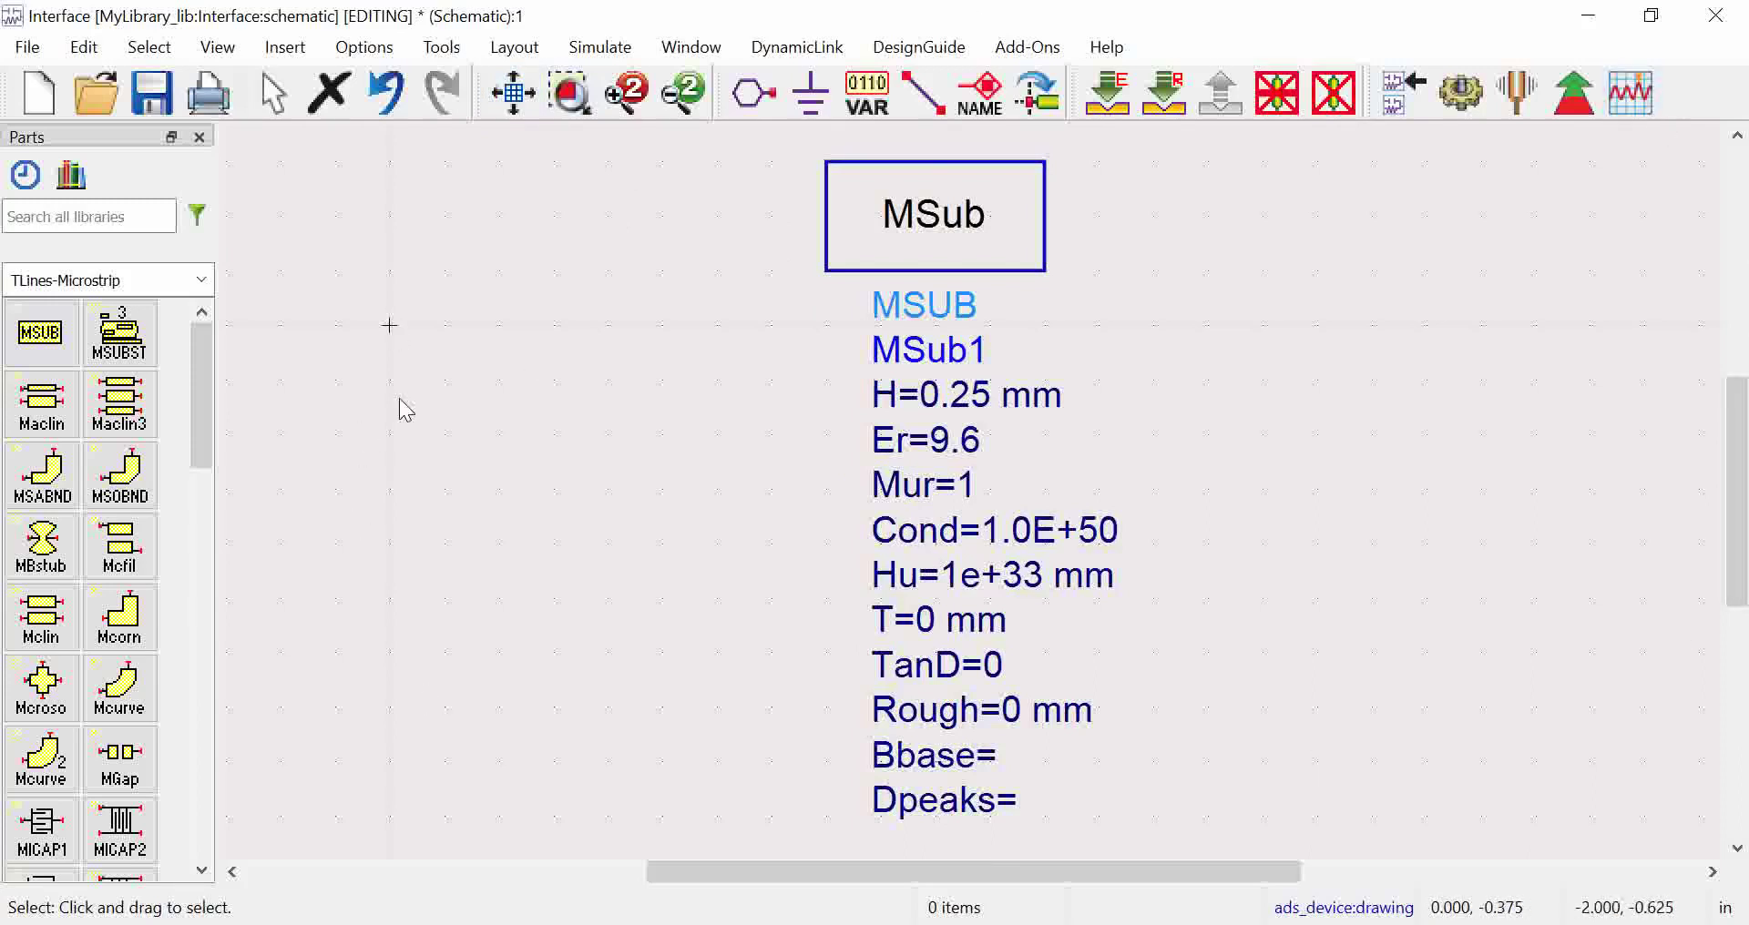
pyautogui.click(984, 270)
pyautogui.press('Delete')
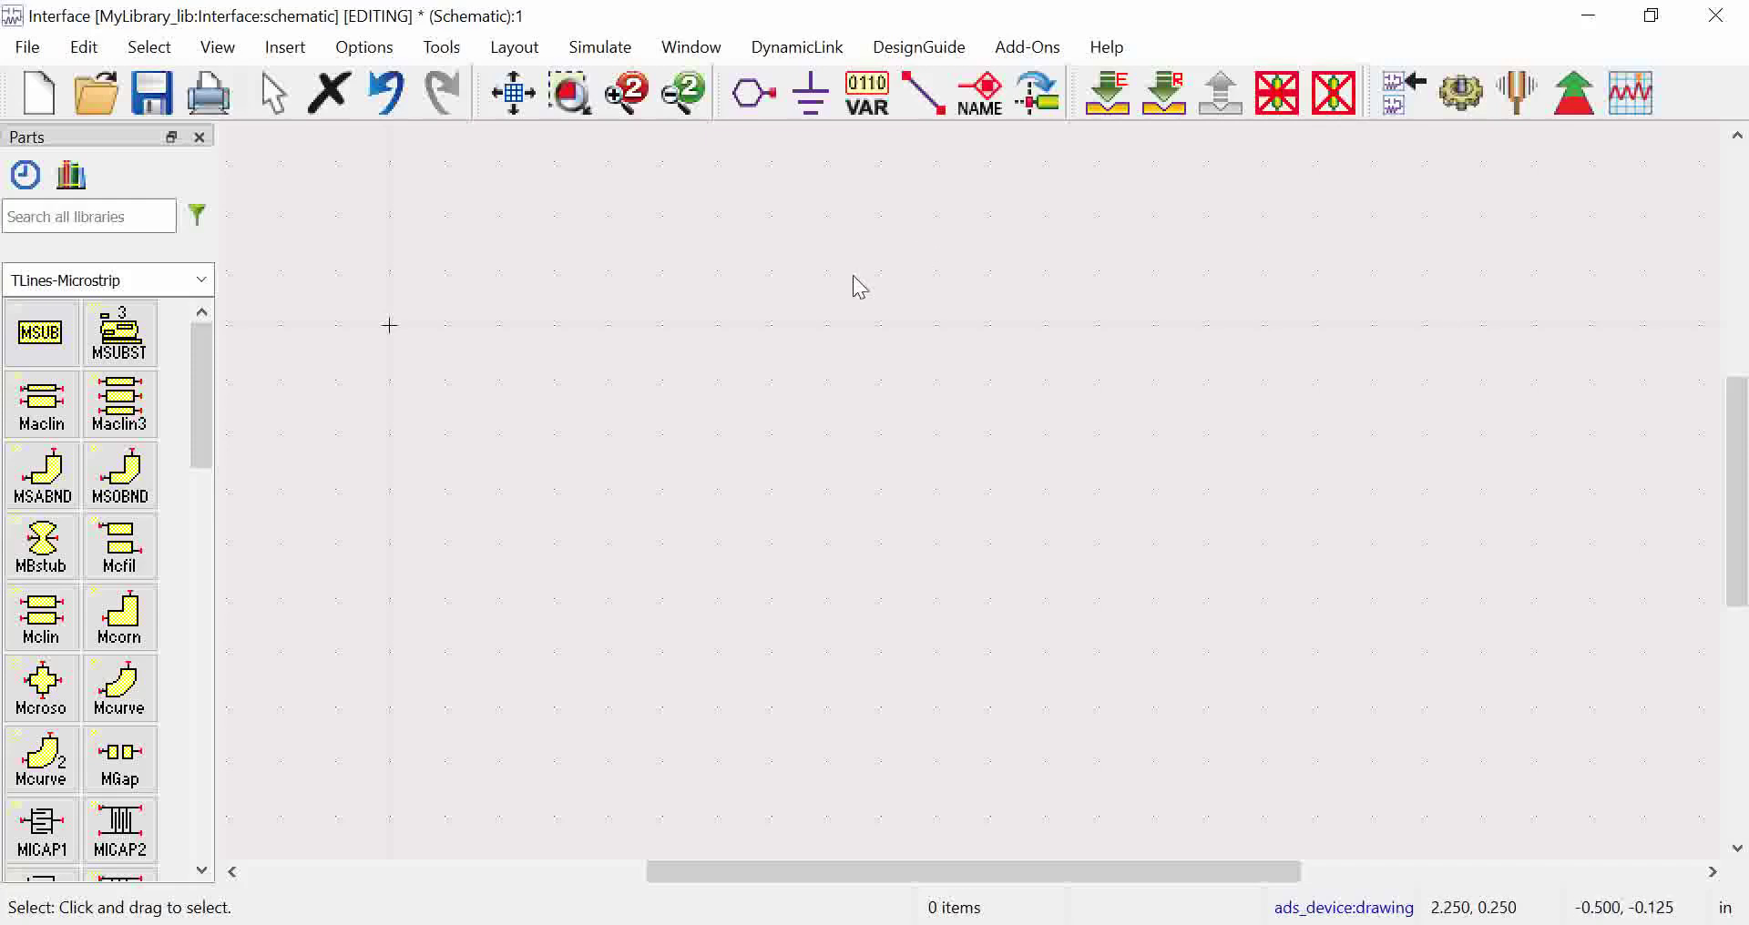
pyautogui.rightClick(1021, 303)
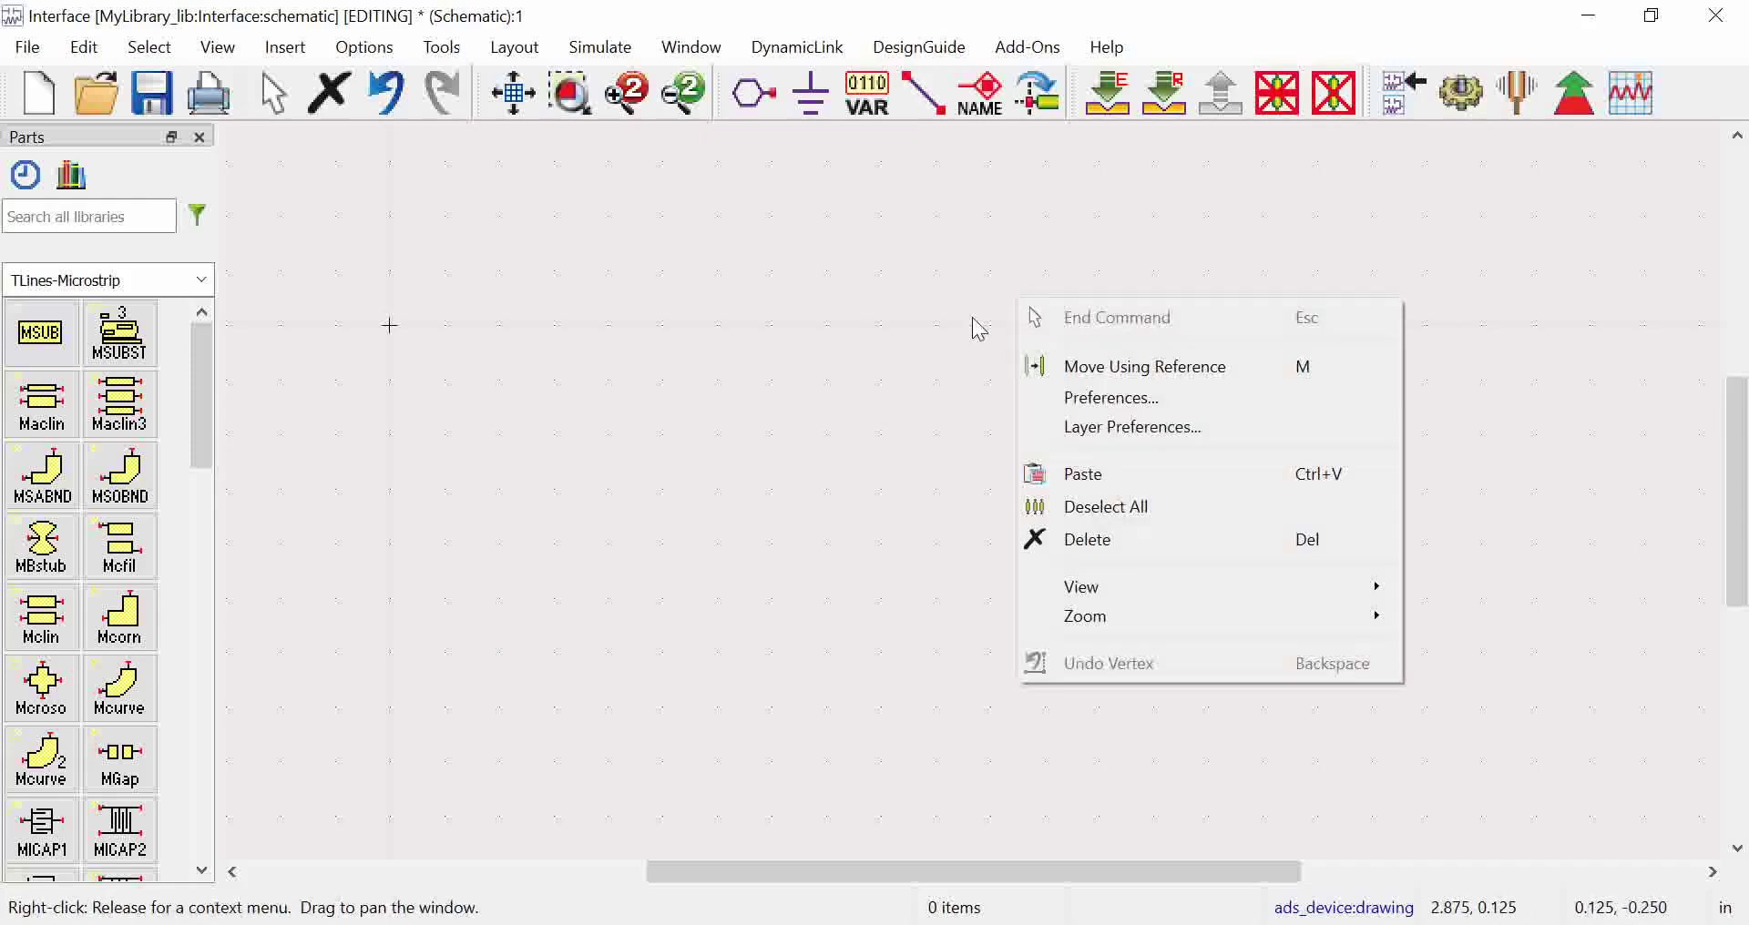
pyautogui.click(914, 324)
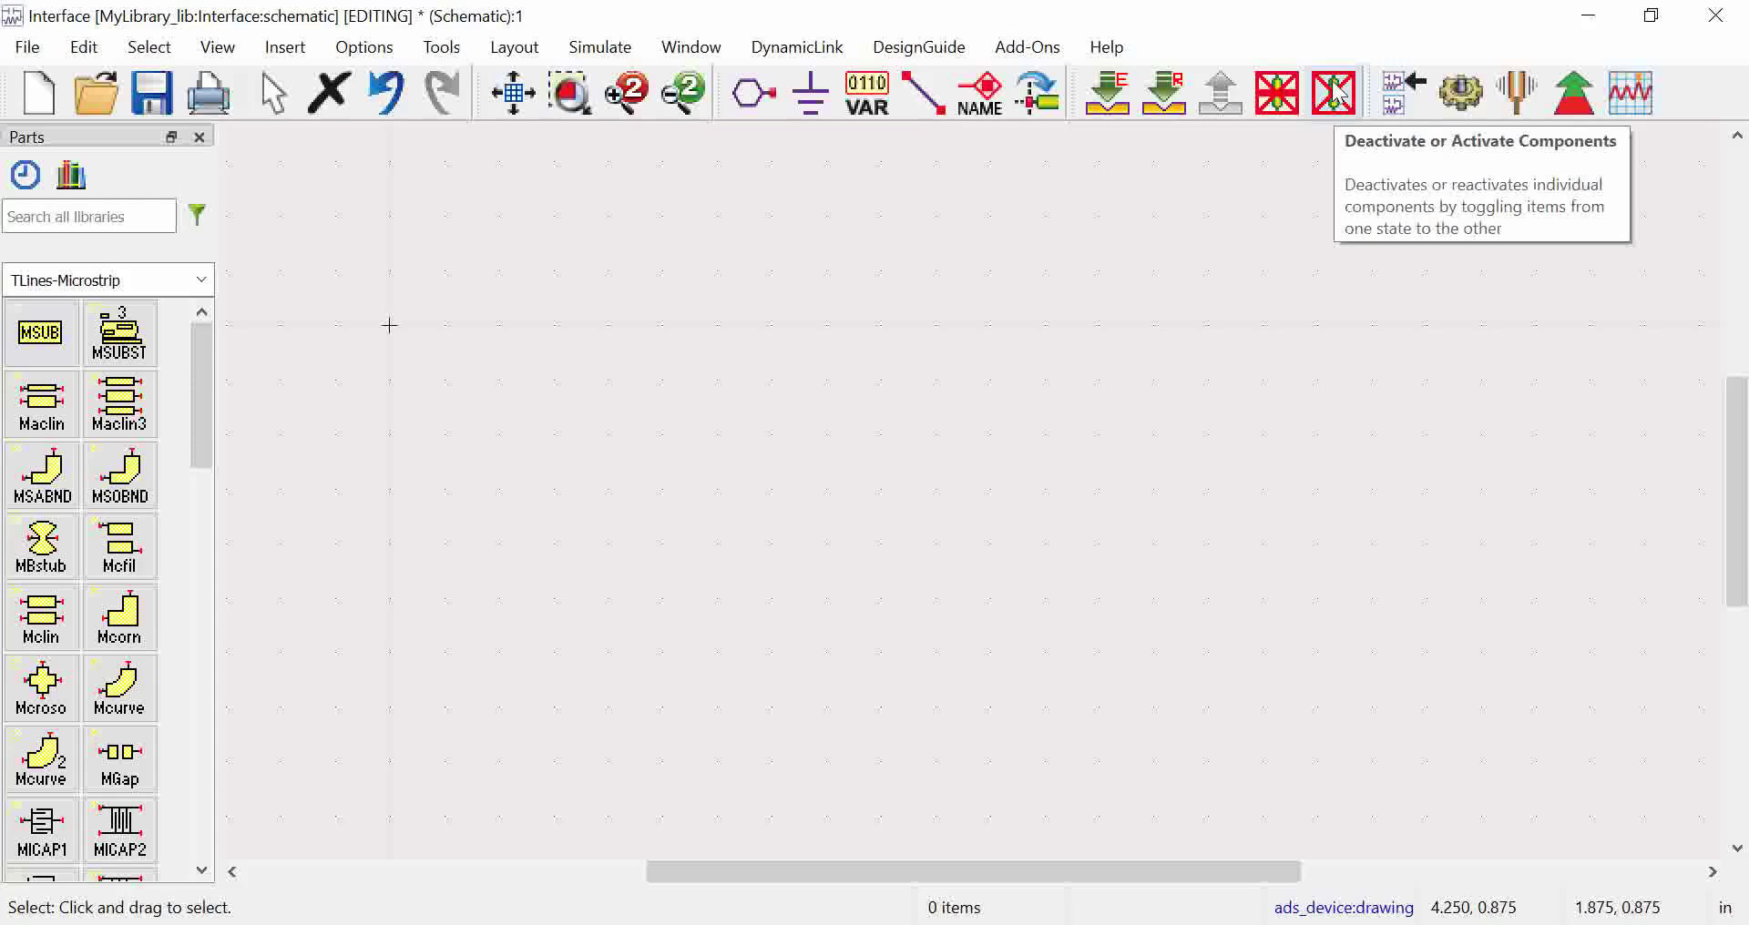
pyautogui.click(1448, 107)
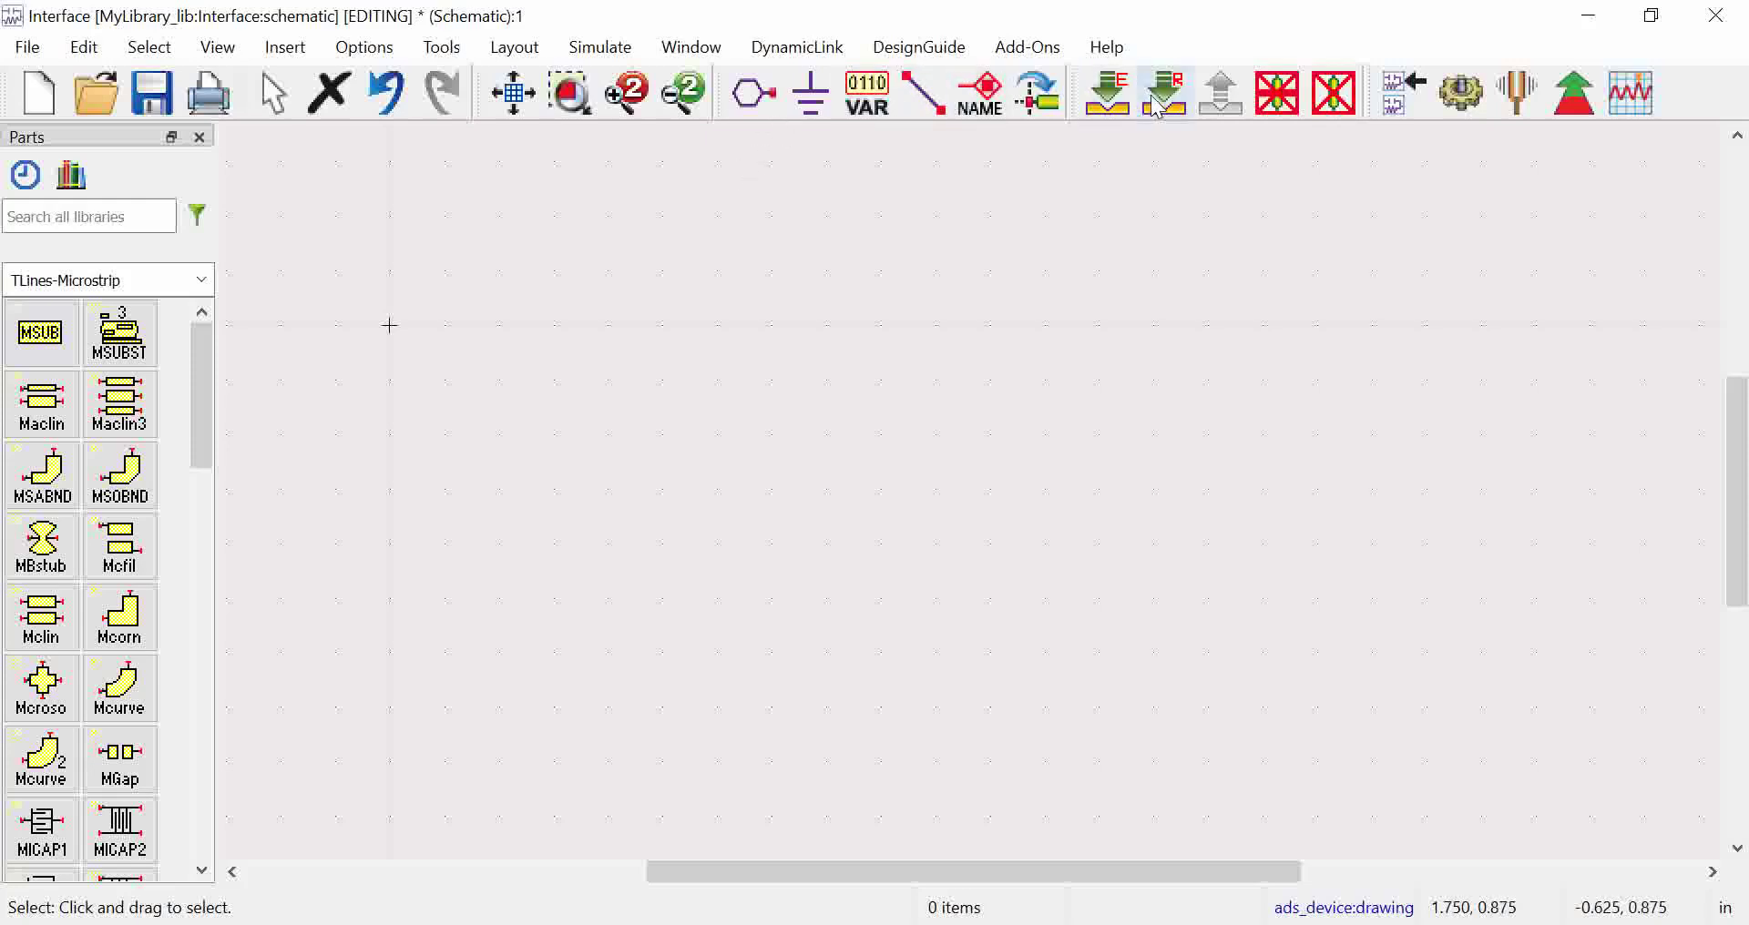
# Display the Properties pane and the Basic Editing tools in the schematic window.
pyautogui.rightClick(1706, 81)
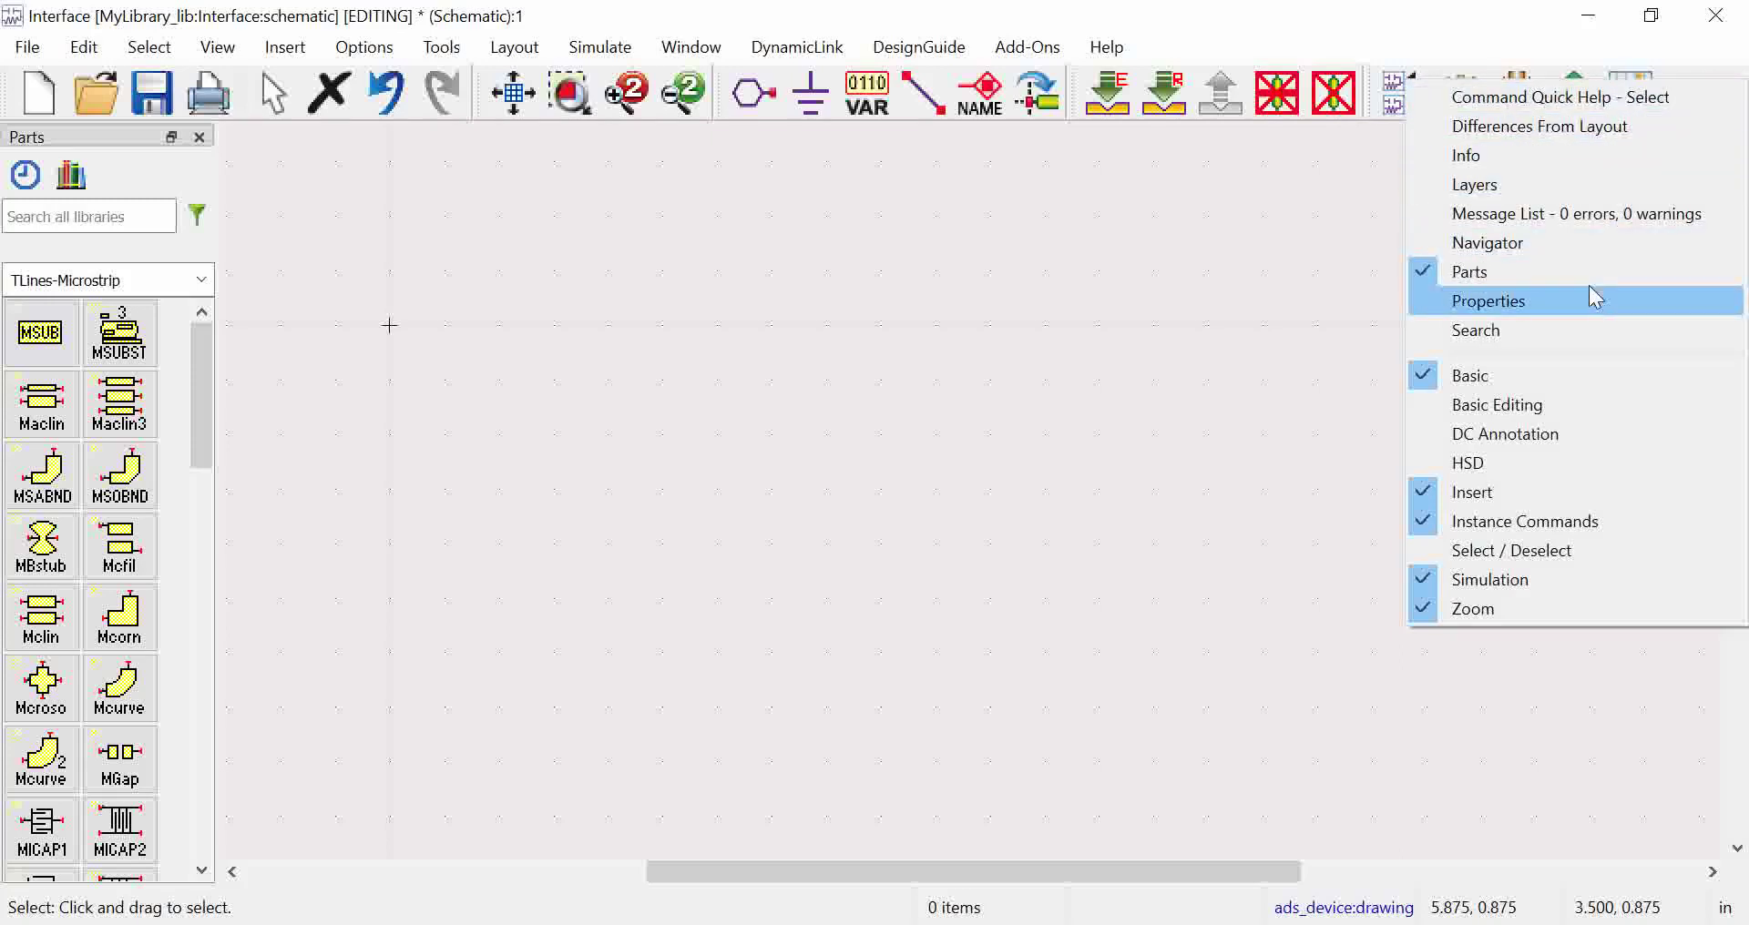
pyautogui.click(1519, 303)
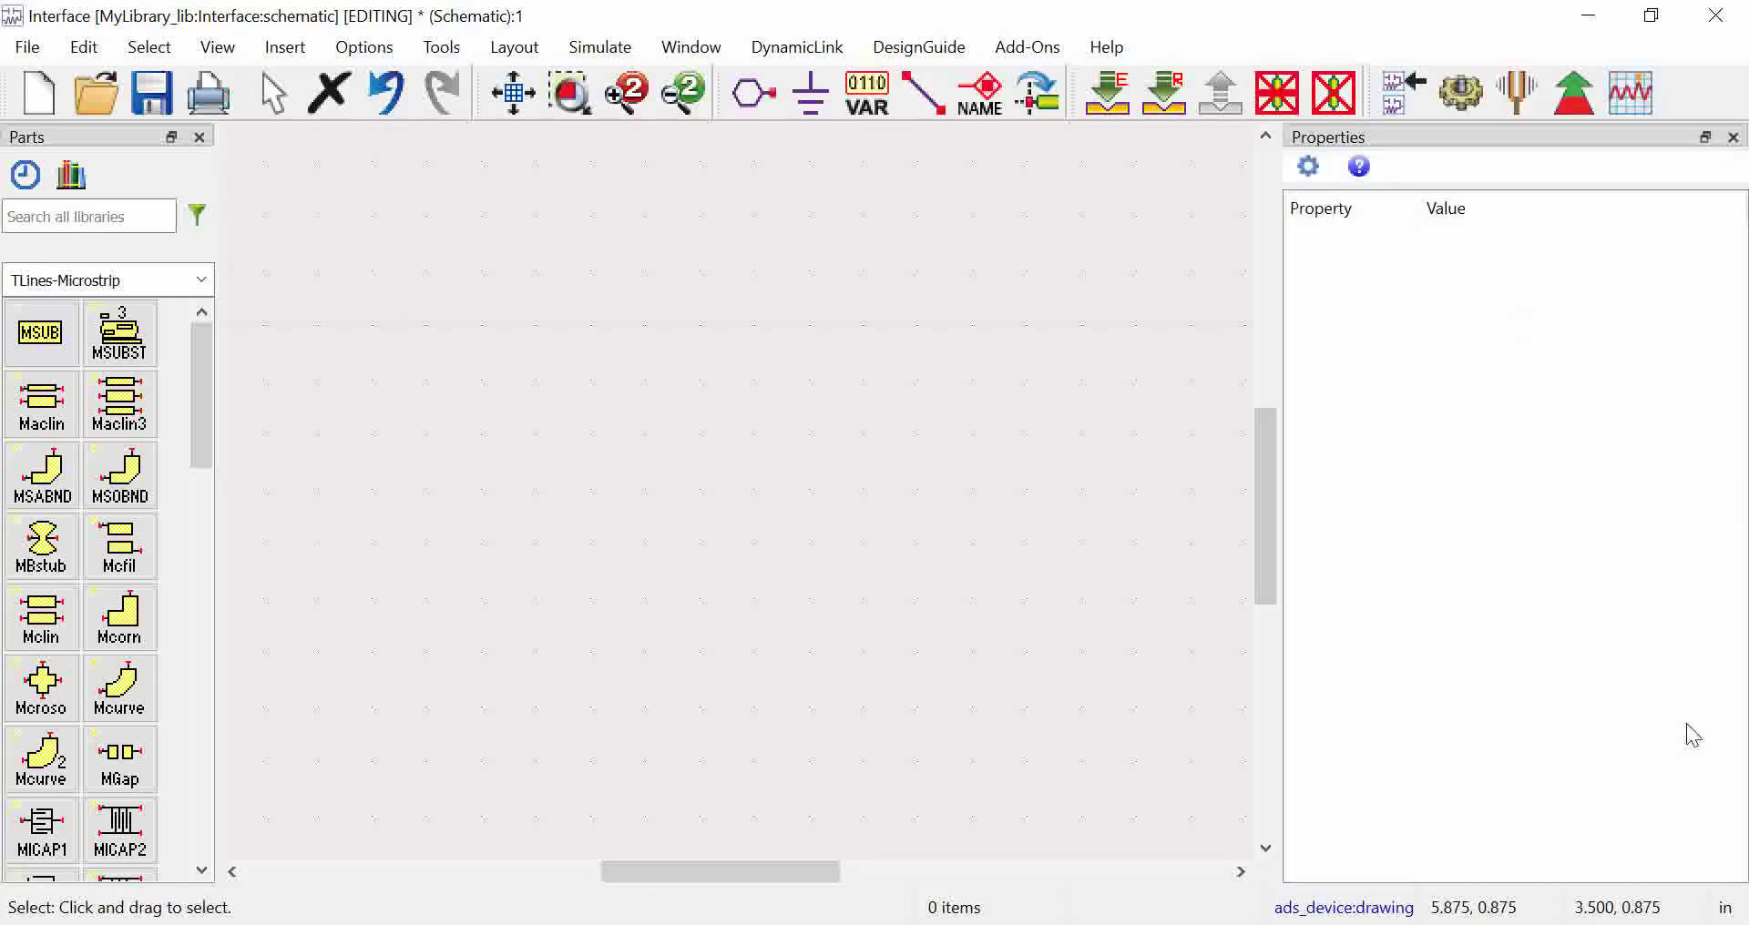
pyautogui.rightClick(1630, 81)
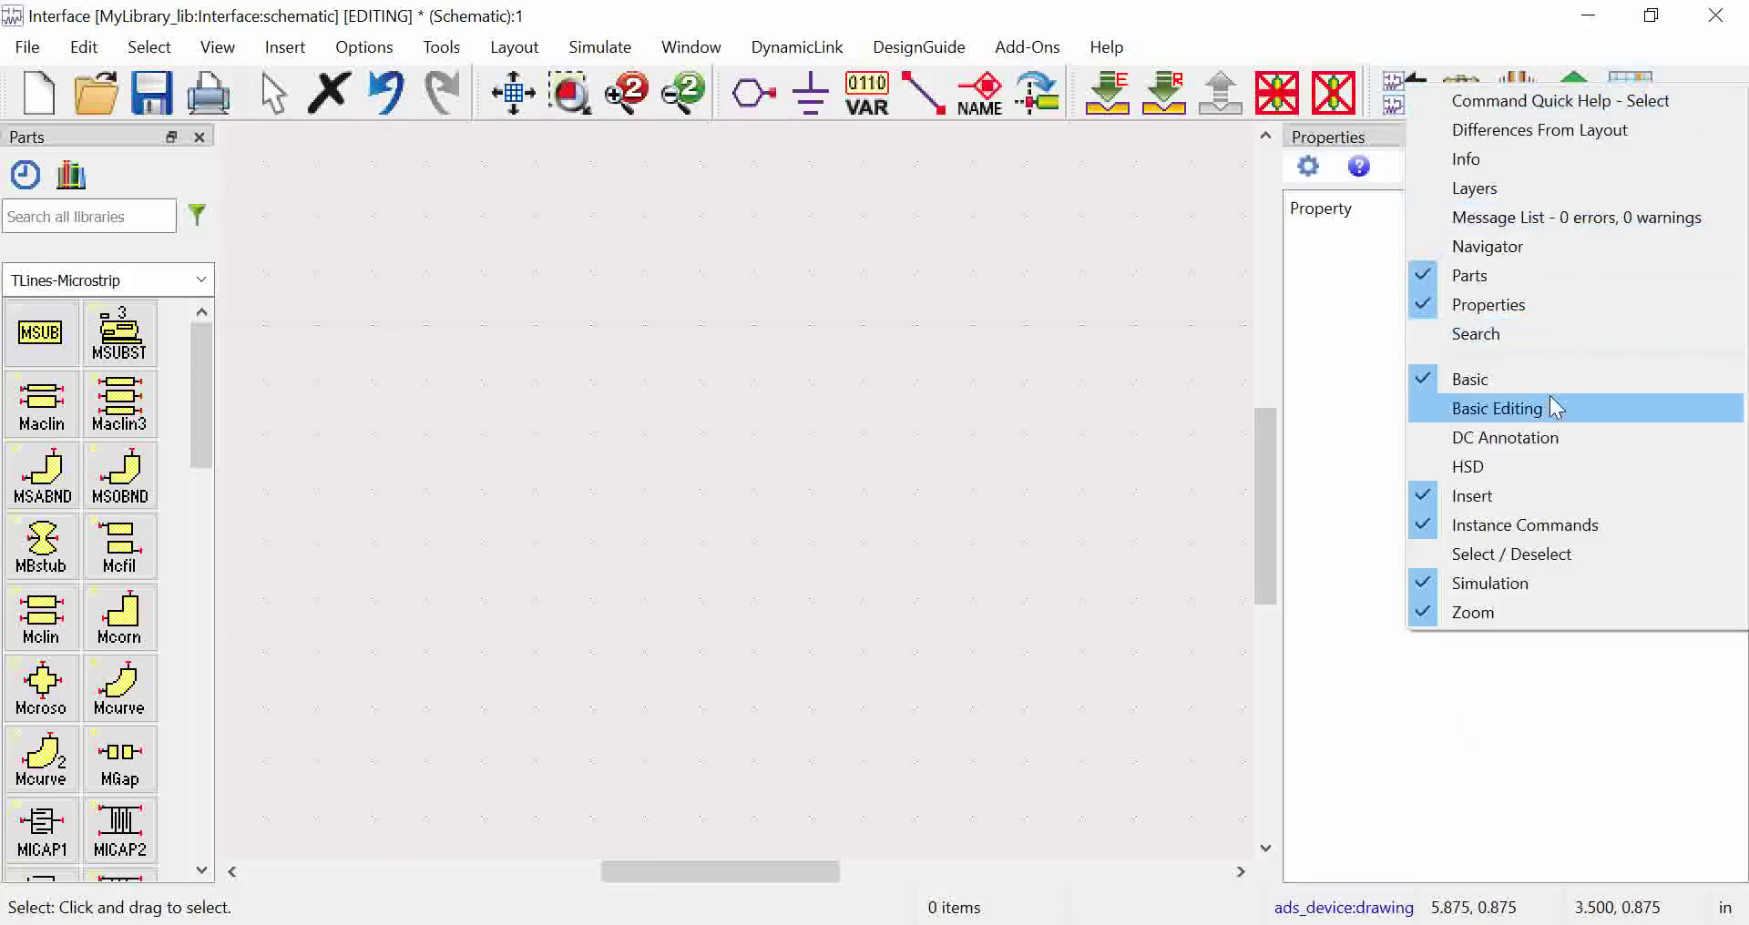
pyautogui.click(1555, 408)
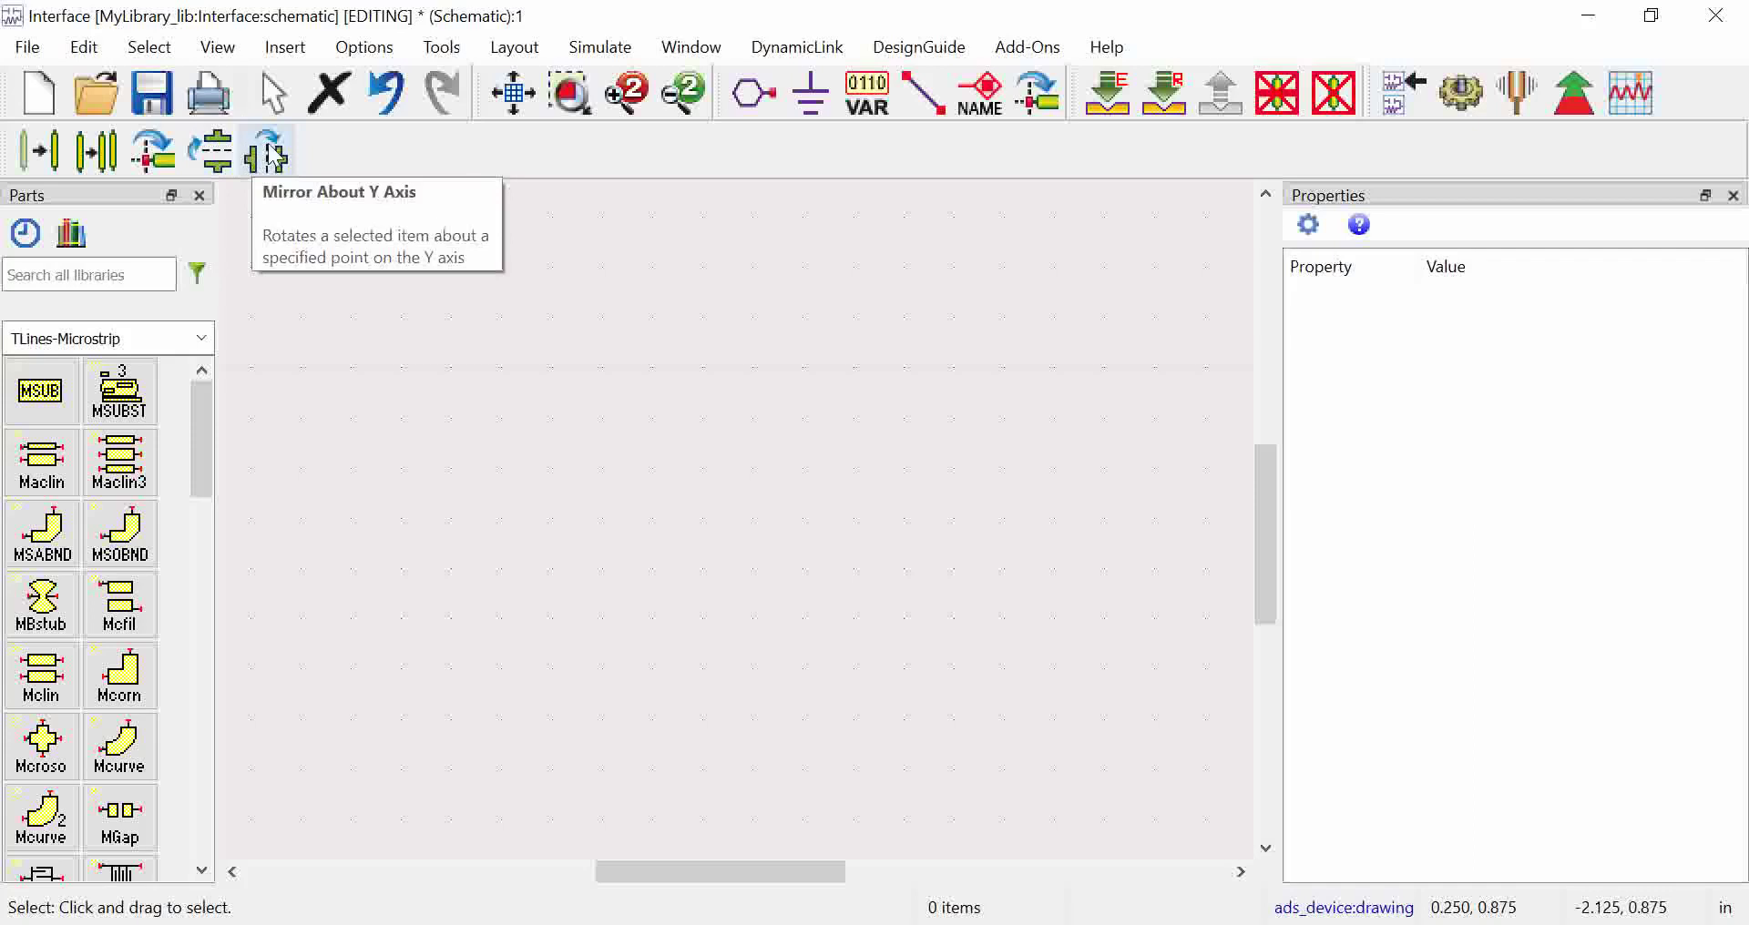
# Close the Properties pane, keeping the Basic Editing tools displayed.
pyautogui.rightClick(1694, 100)
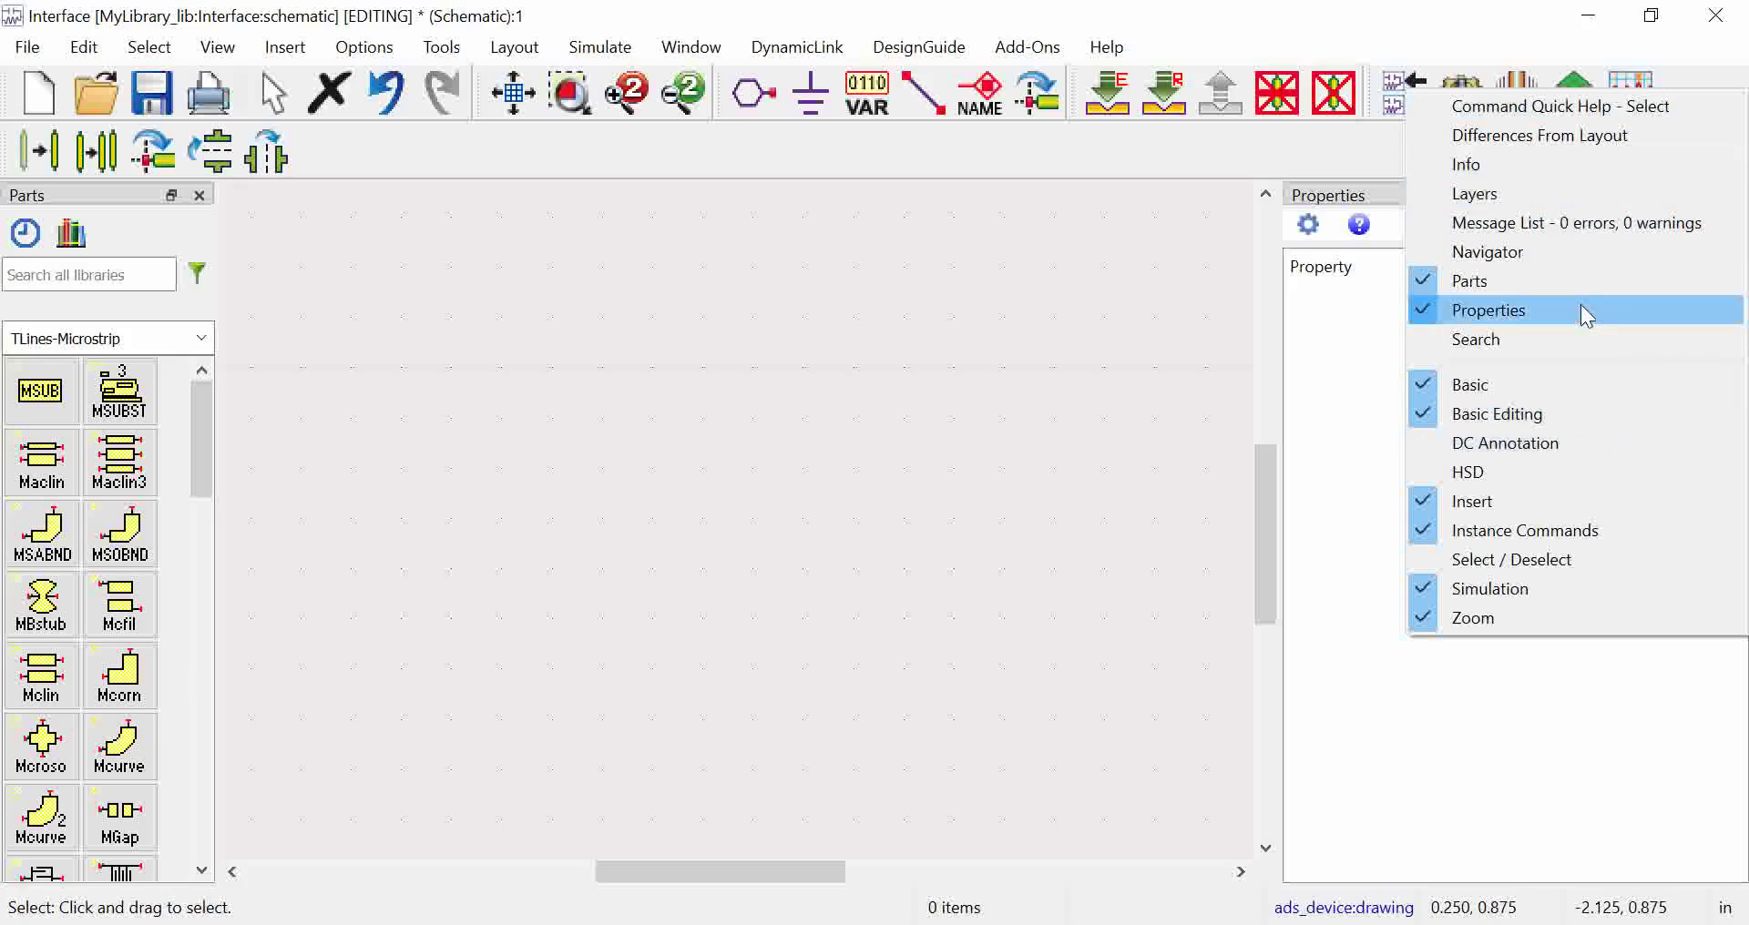
pyautogui.click(986, 293)
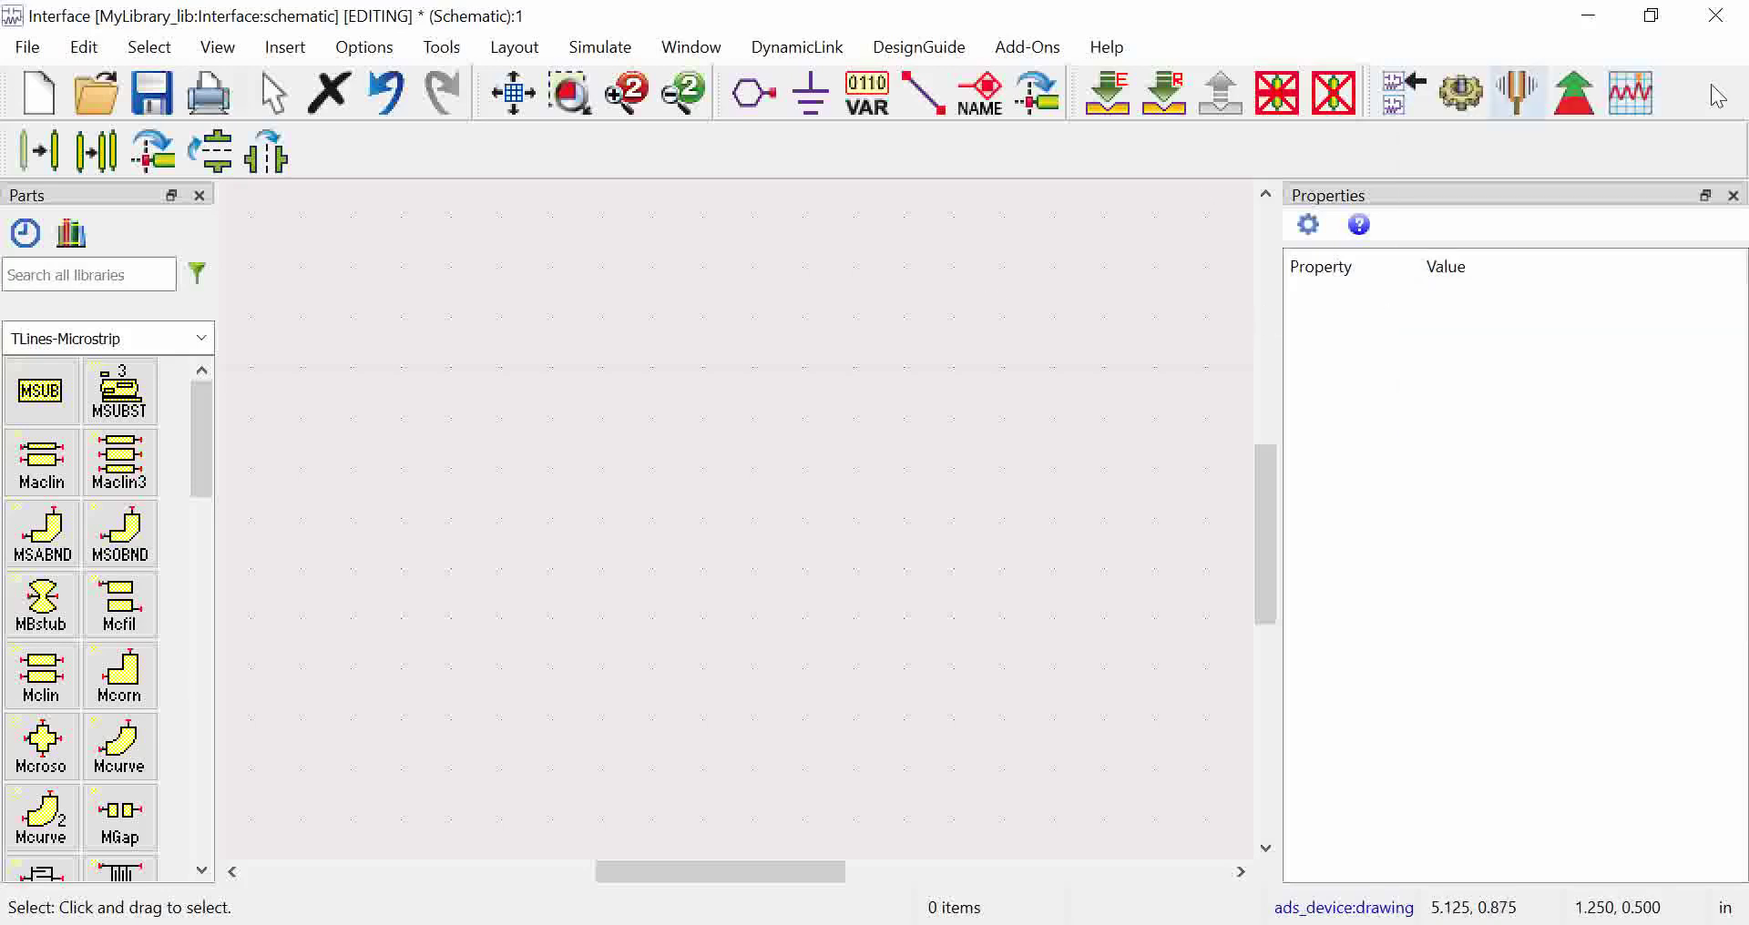
pyautogui.click(1733, 195)
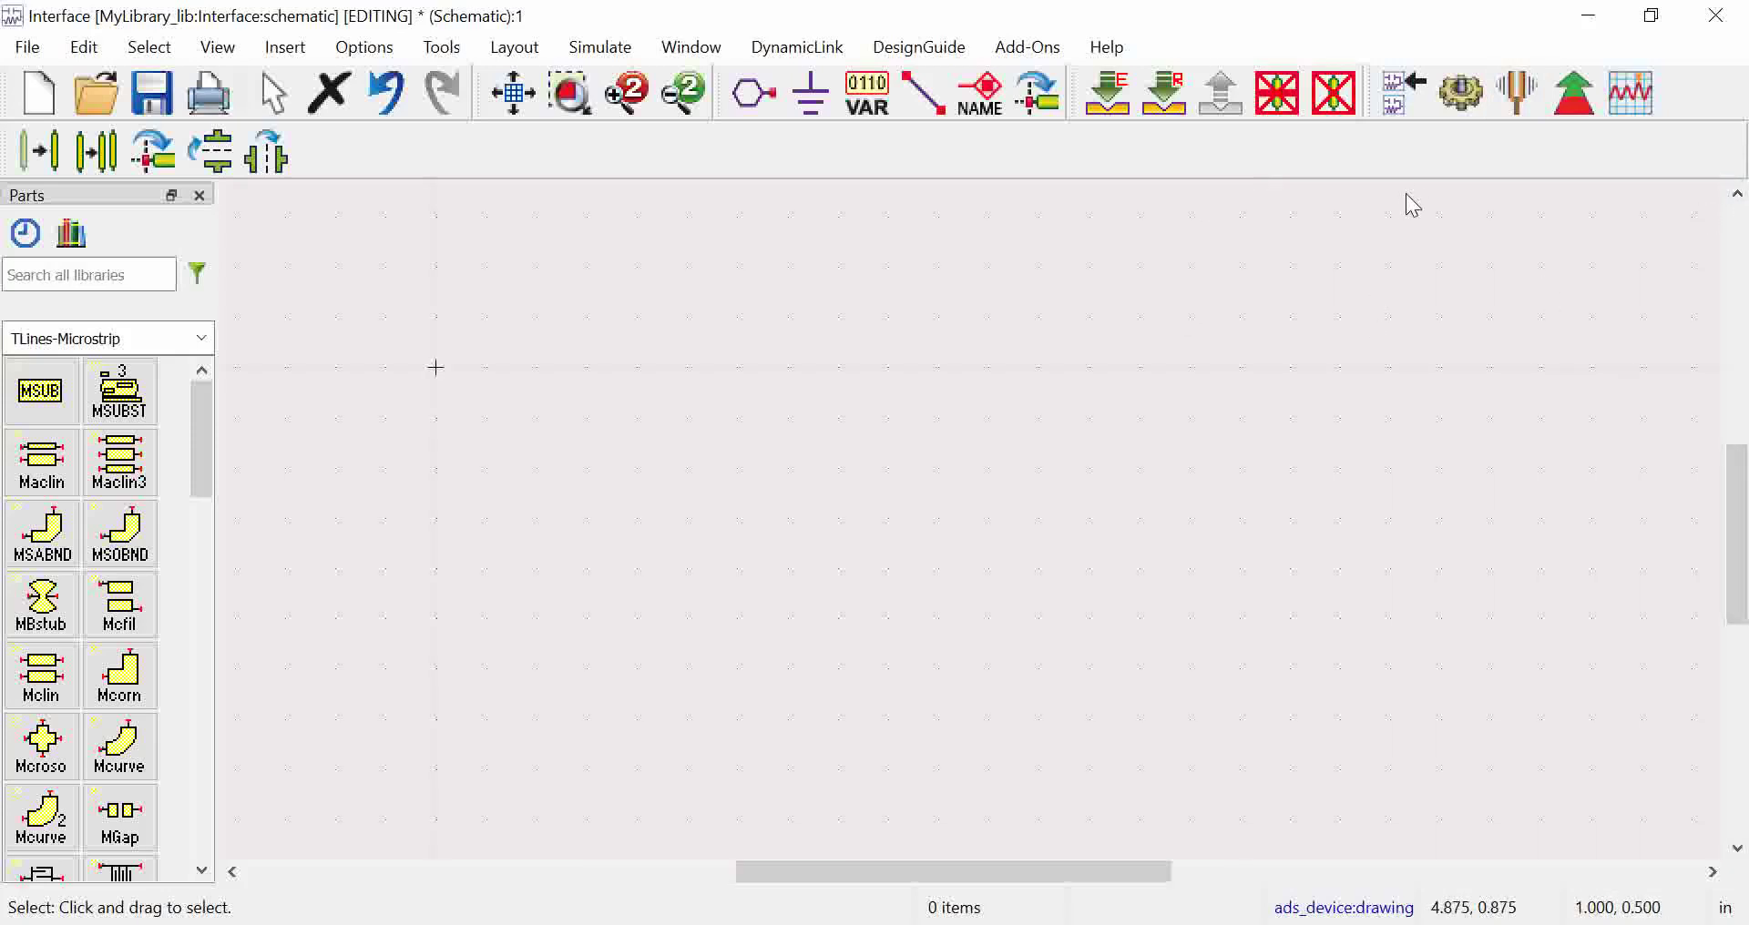